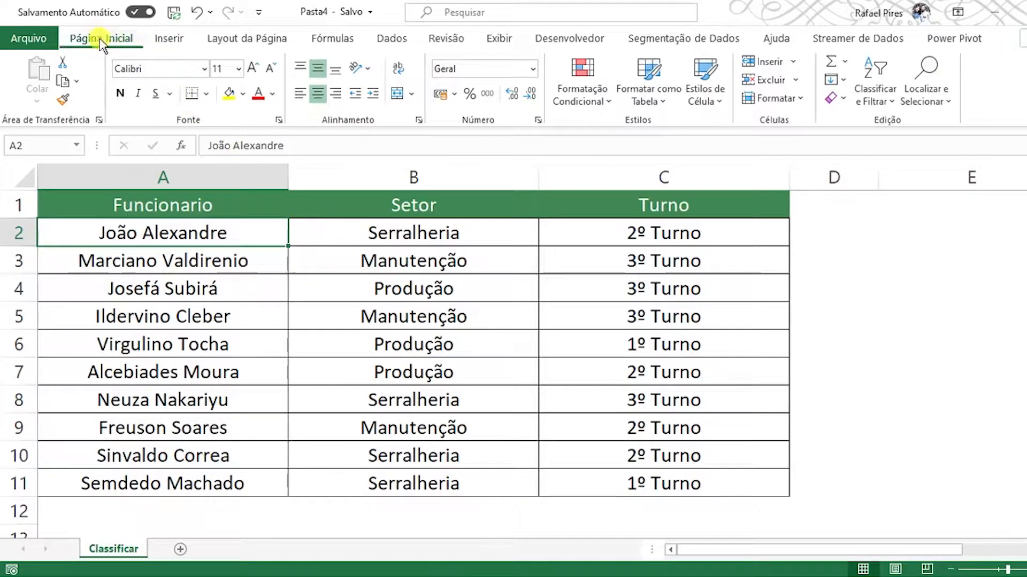
pyautogui.click(872, 101)
pyautogui.click(894, 145)
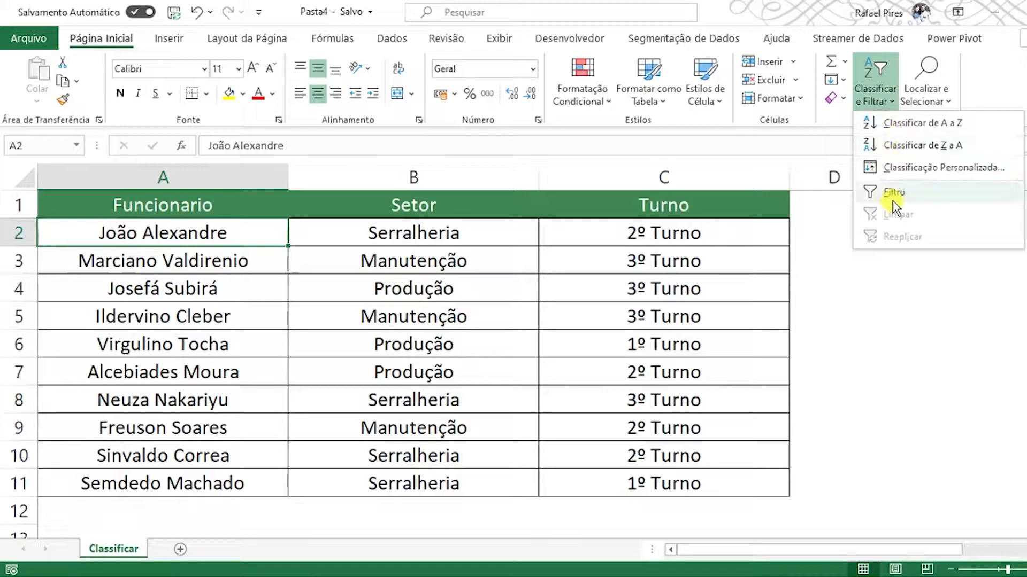
pyautogui.click(820, 225)
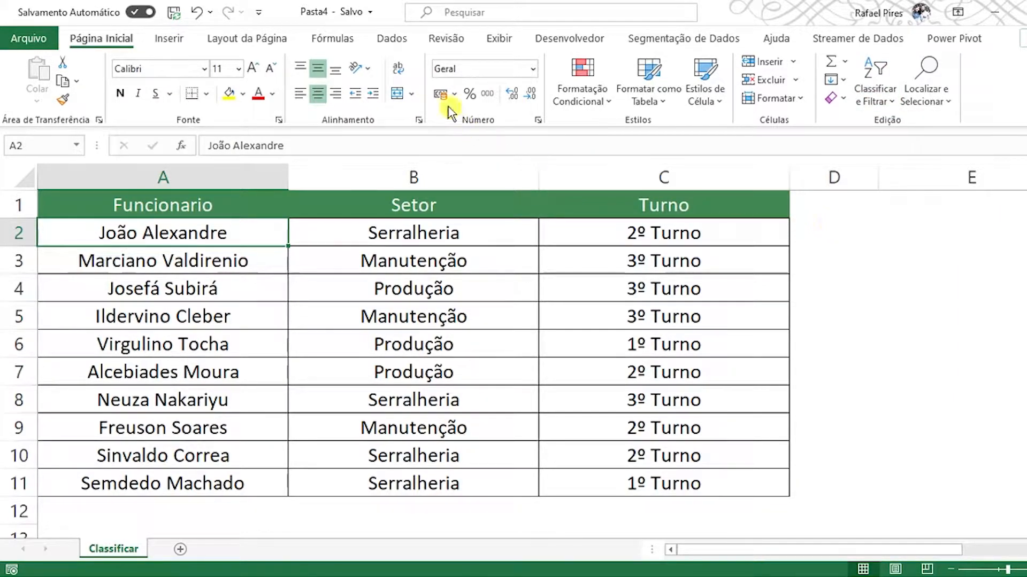
pyautogui.click(393, 44)
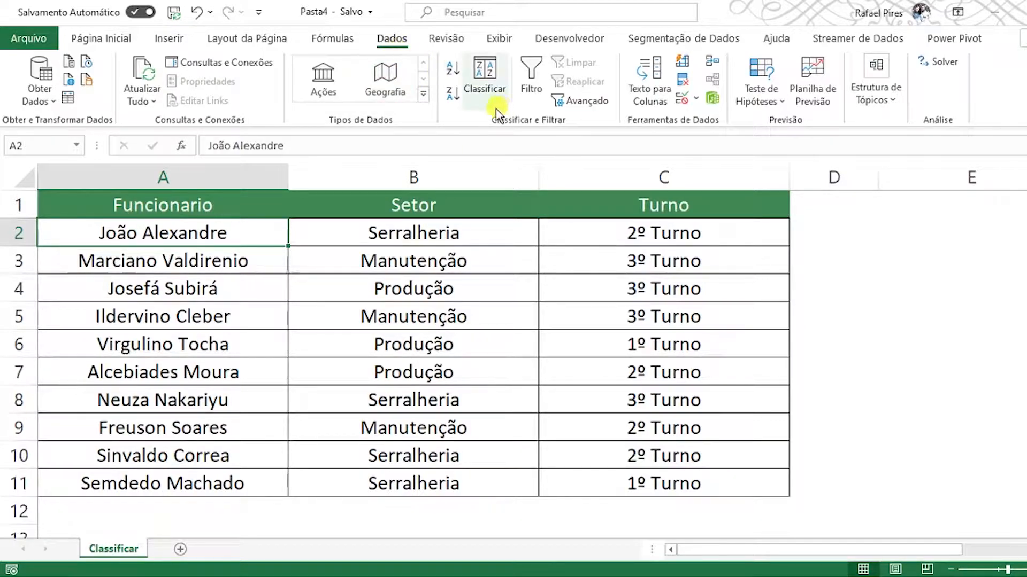
pyautogui.click(85, 40)
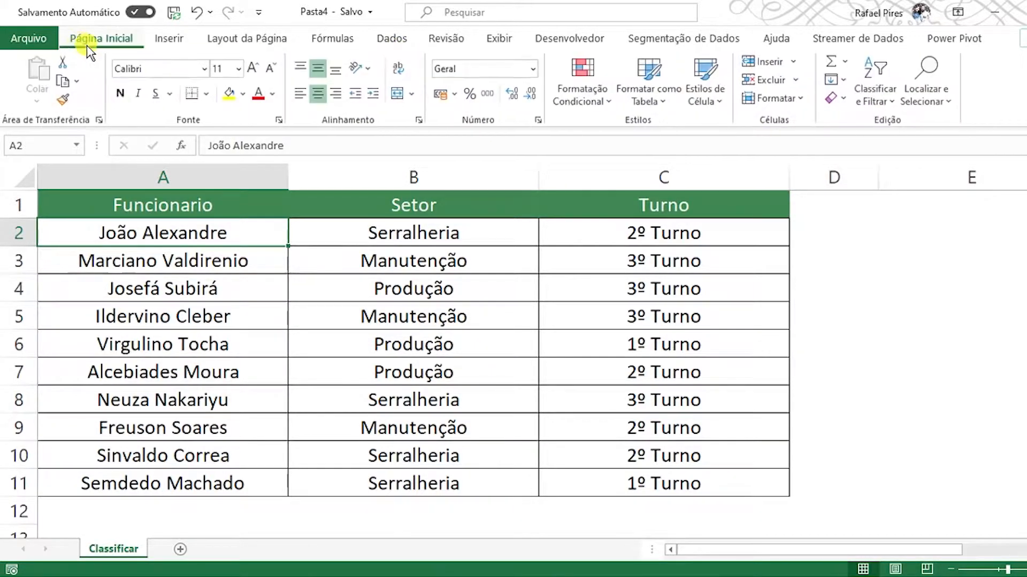
pyautogui.click(392, 37)
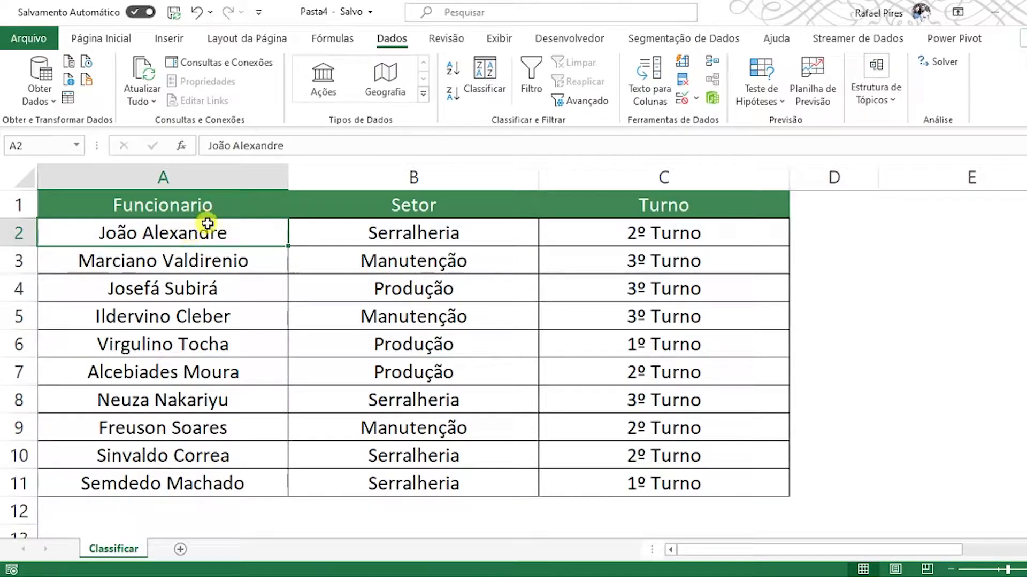
pyautogui.moveTo(149, 229); pyautogui.dragTo(611, 484)
pyautogui.moveTo(172, 201); pyautogui.dragTo(619, 481)
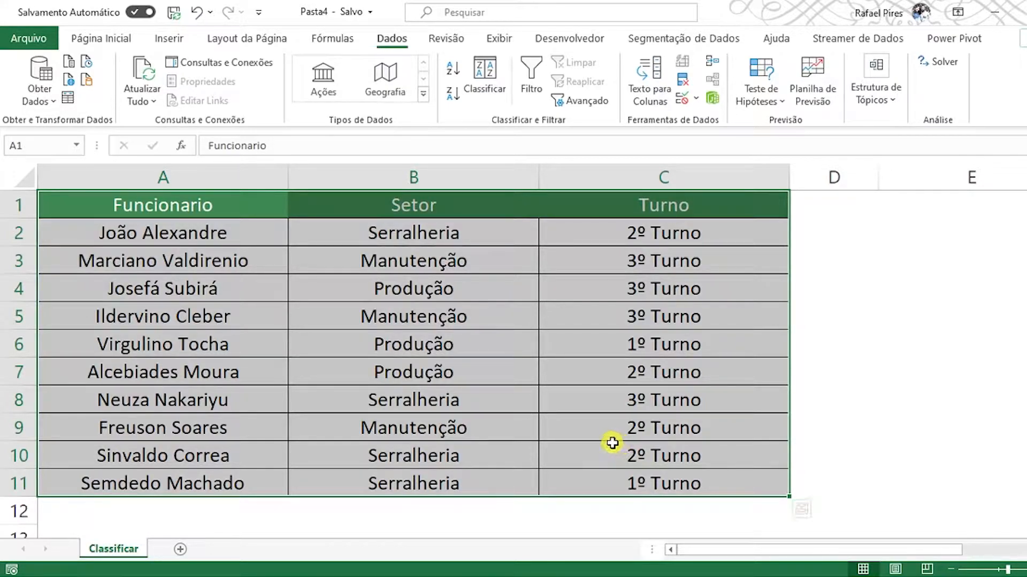
pyautogui.click(484, 75)
pyautogui.moveTo(728, 154); pyautogui.dragTo(683, 235)
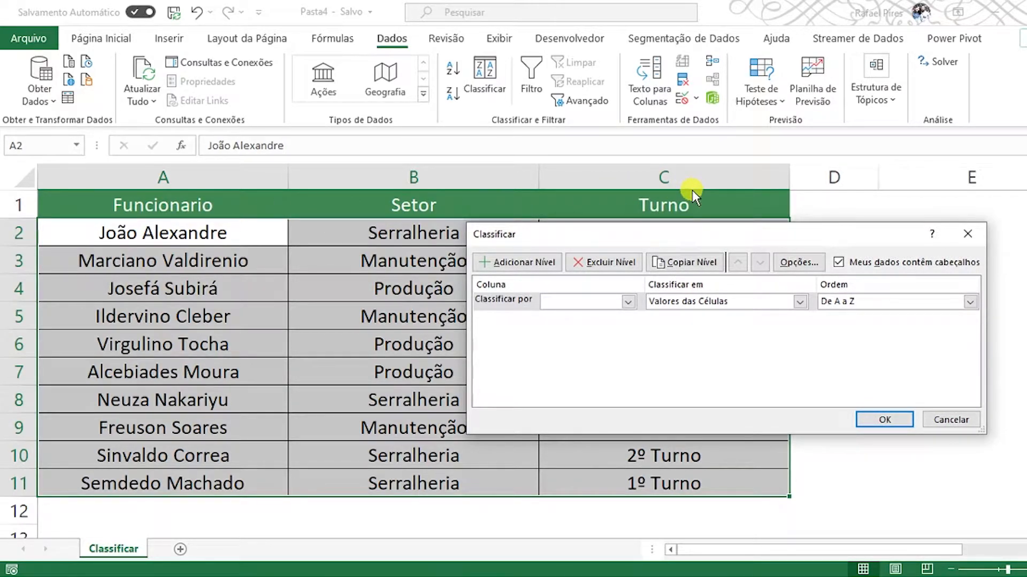
pyautogui.click(838, 262)
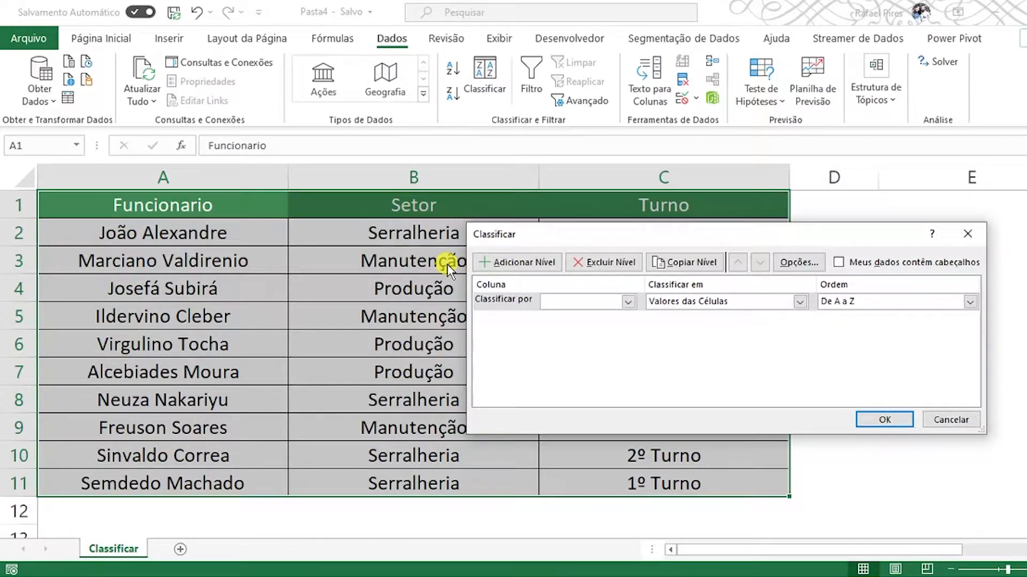
pyautogui.click(837, 262)
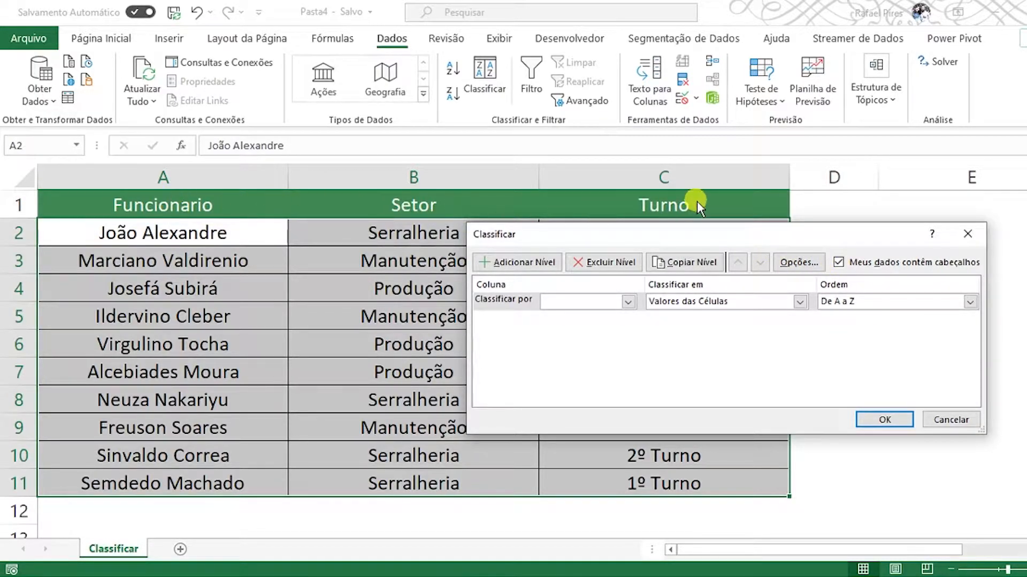
pyautogui.press('Escape')
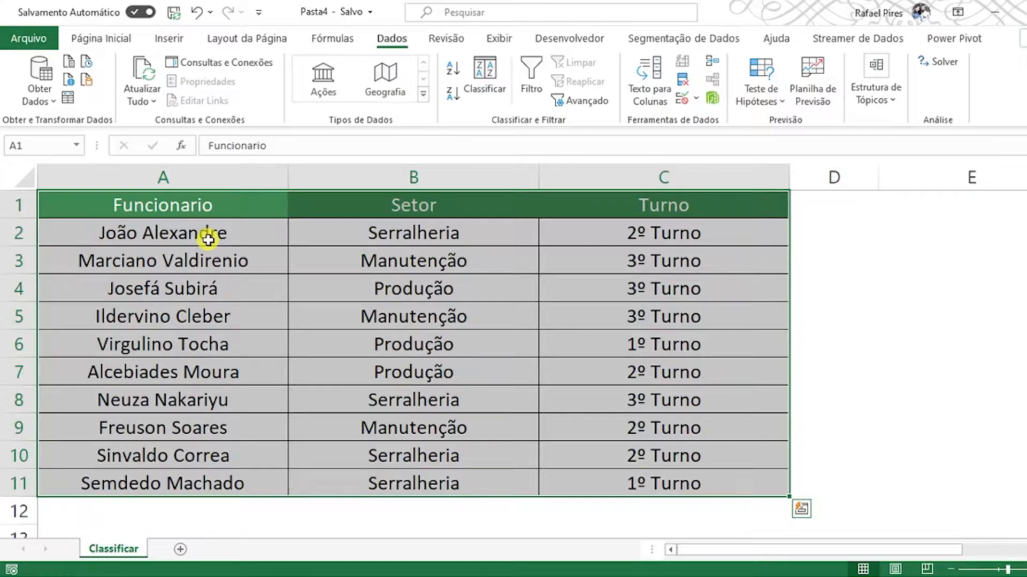
pyautogui.moveTo(190, 227); pyautogui.dragTo(642, 482)
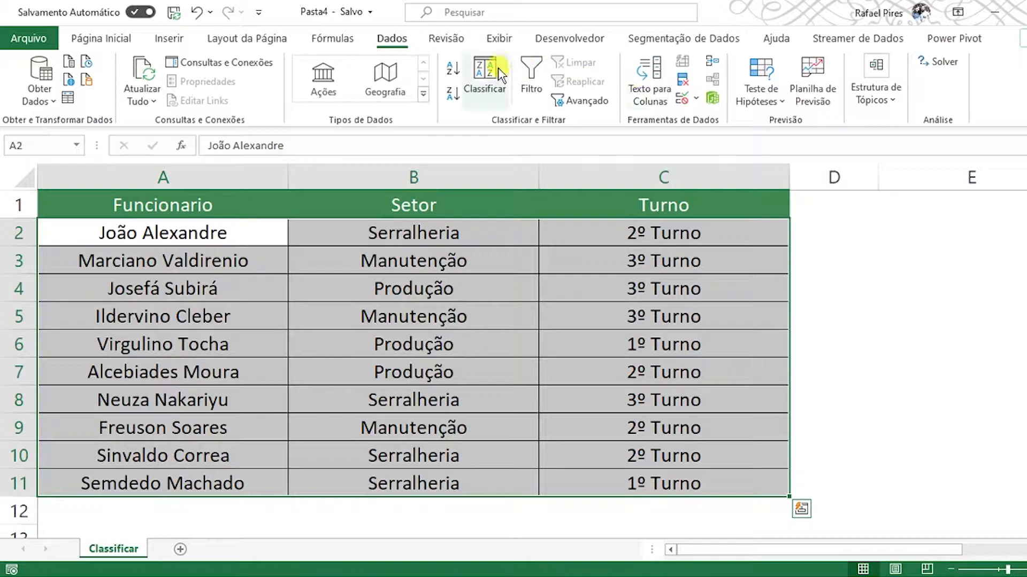
pyautogui.click(484, 75)
pyautogui.click(850, 262)
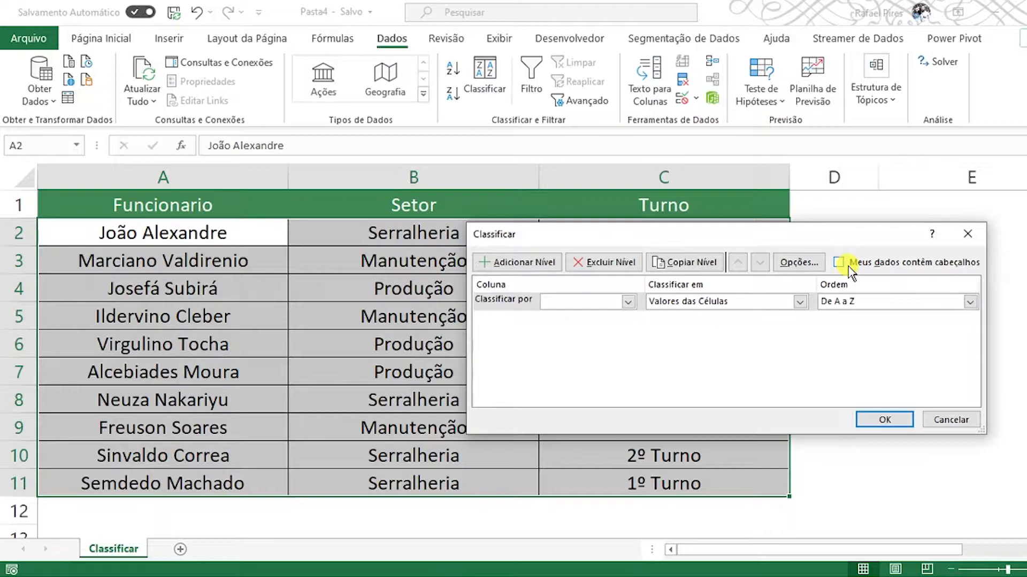
pyautogui.click(951, 420)
# Step: Start a custom sort of the whole table A1:C11 including its header row, with Turno as the first sort column
pyautogui.moveTo(241, 201); pyautogui.dragTo(572, 476)
pyautogui.click(485, 75)
pyautogui.moveTo(787, 234); pyautogui.dragTo(754, 274)
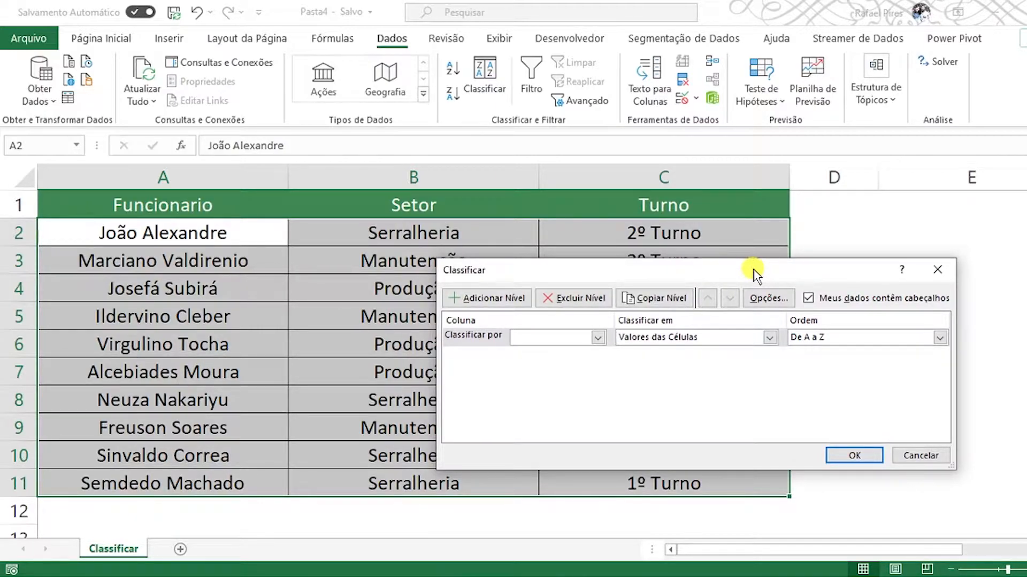
pyautogui.moveTo(749, 271); pyautogui.dragTo(793, 353)
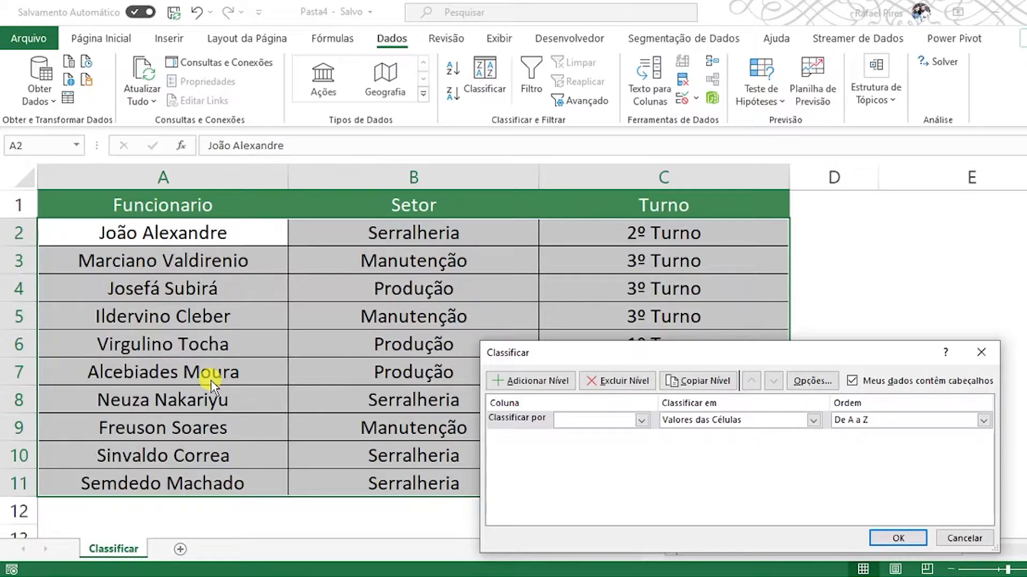
pyautogui.moveTo(760, 354); pyautogui.dragTo(765, 296)
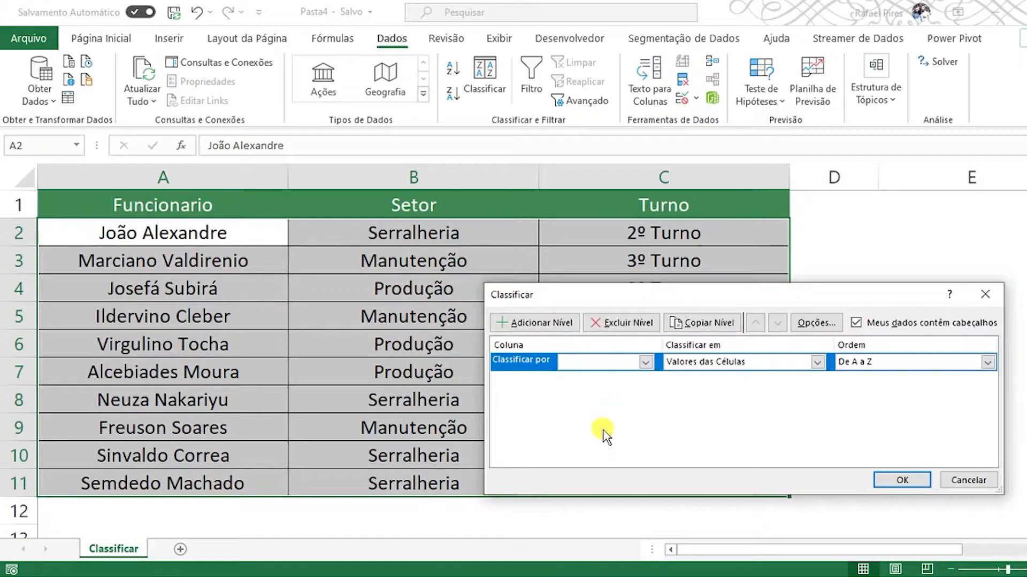
pyautogui.click(645, 363)
pyautogui.click(594, 399)
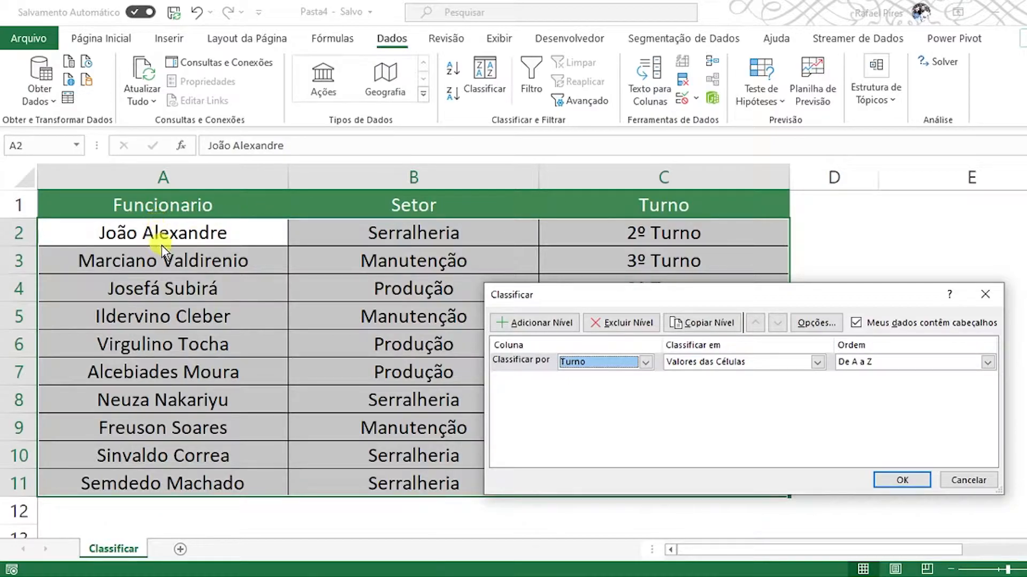
# Step: Set the Turno sort level to use Valores das Células in De A a Z order
pyautogui.moveTo(540, 294); pyautogui.dragTo(381, 296)
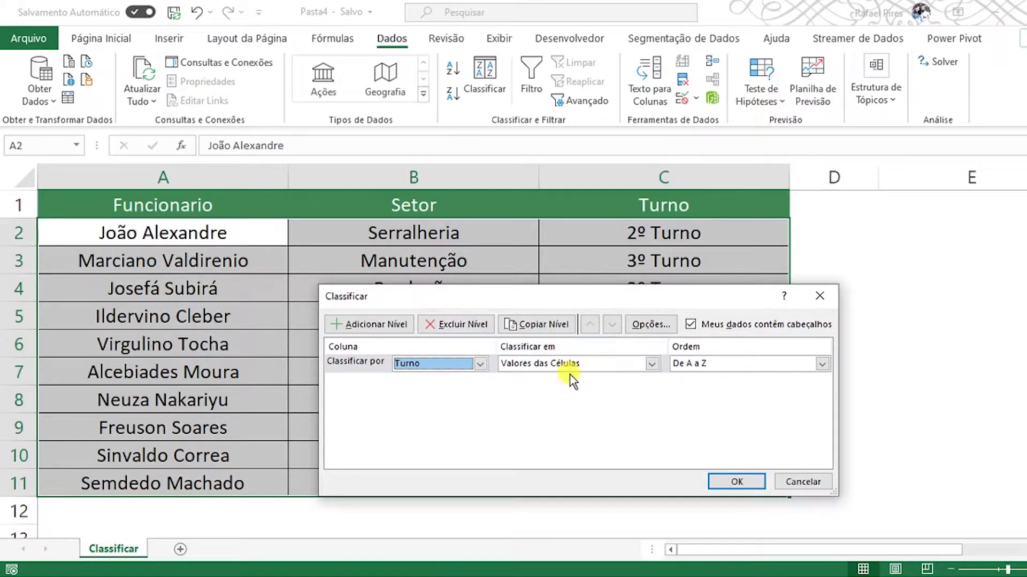
pyautogui.click(582, 364)
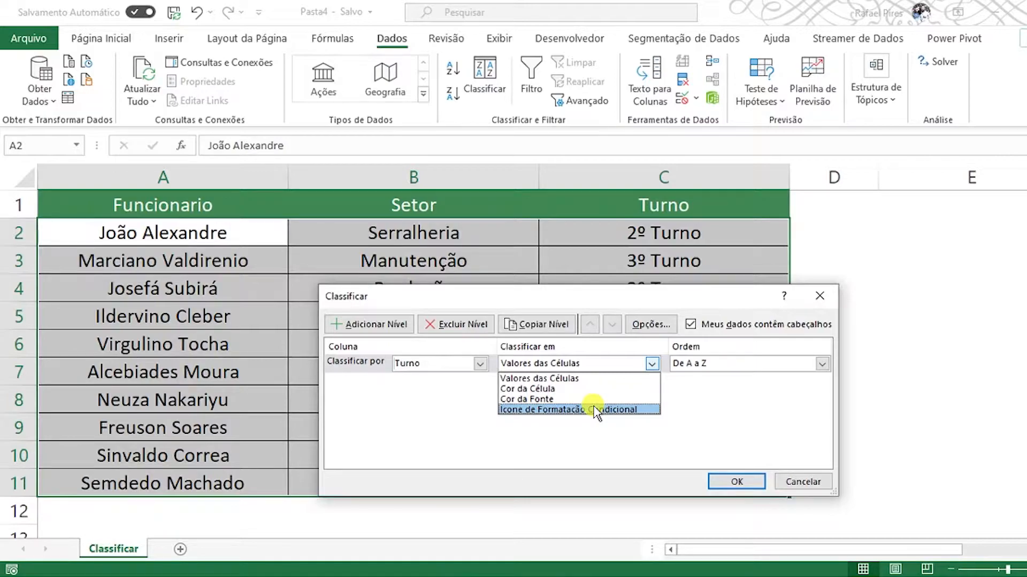
pyautogui.click(591, 380)
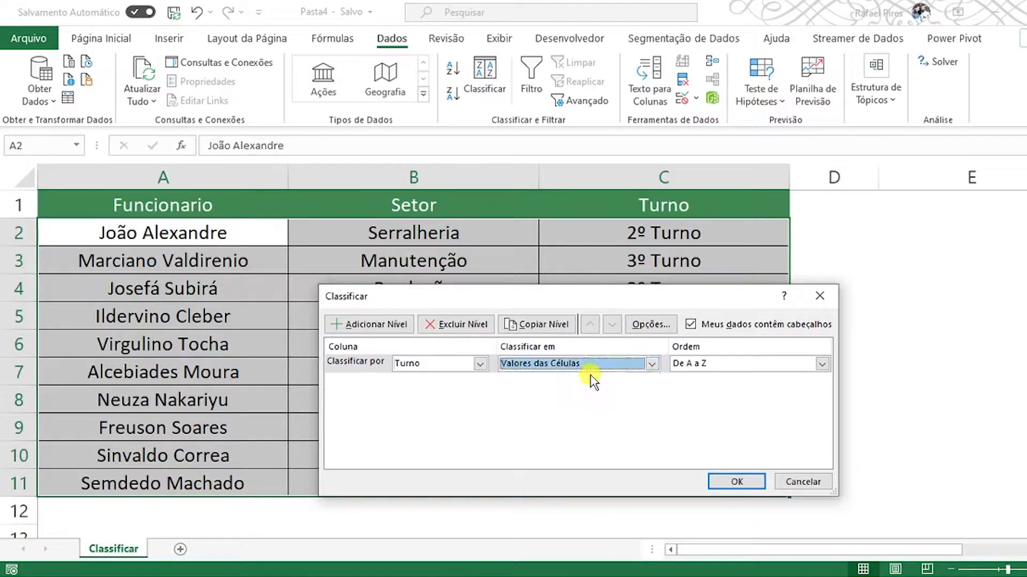
pyautogui.click(715, 369)
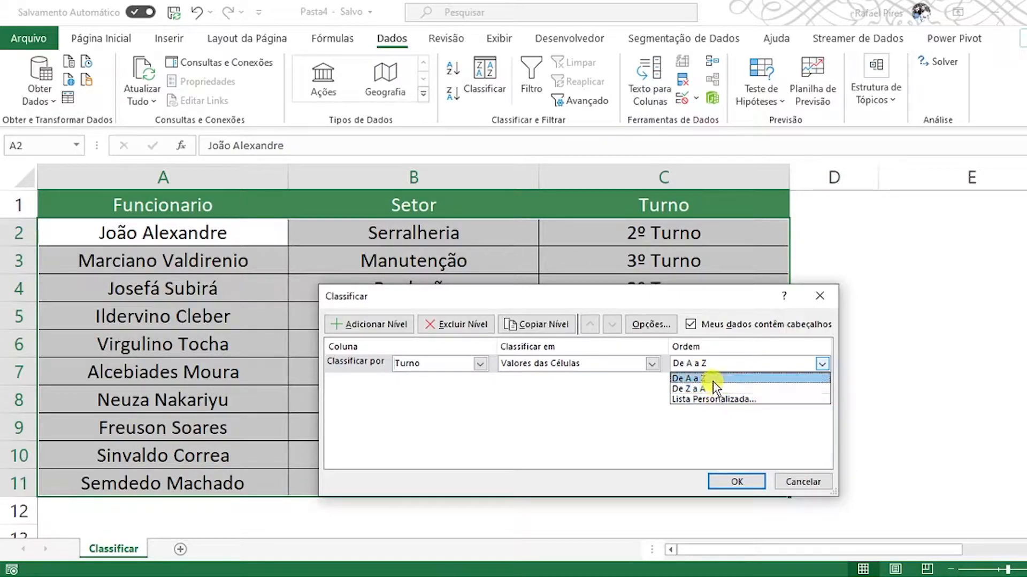
pyautogui.click(715, 379)
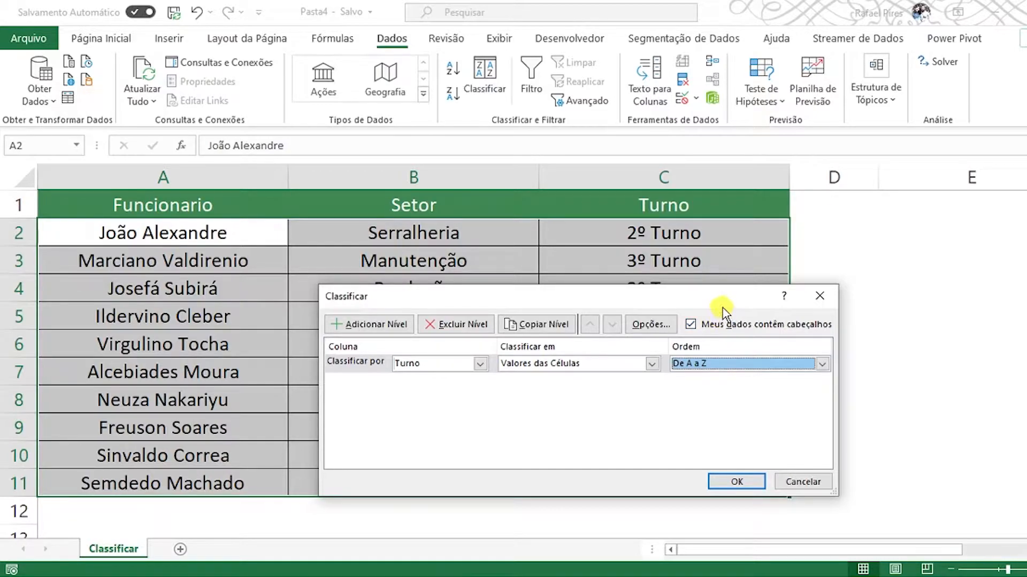
# Step: Add a second sort level by Funcionario, keeping Valores das Células and De A a Z, and apply the sort
pyautogui.moveTo(723, 307); pyautogui.dragTo(825, 318)
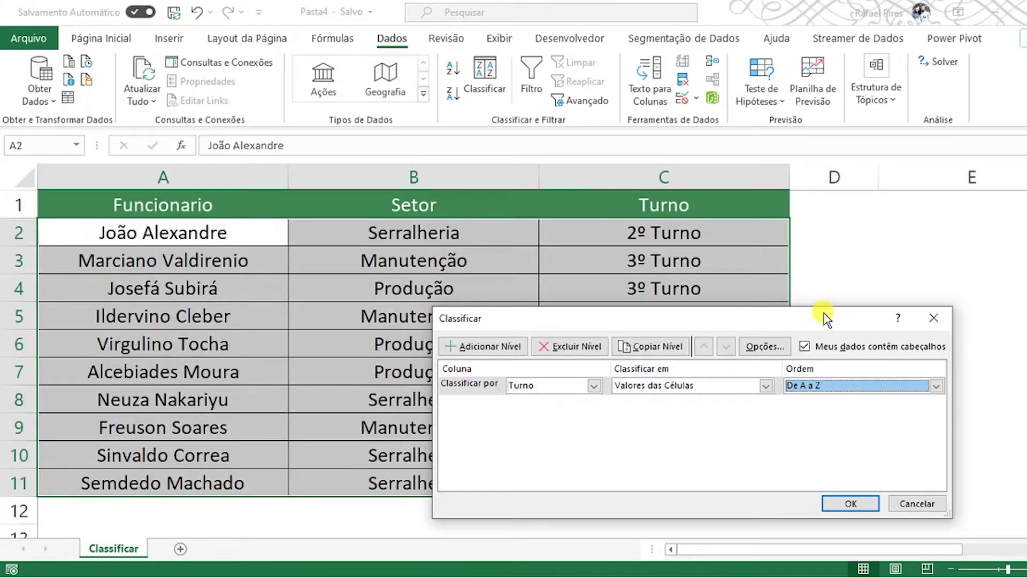
pyautogui.click(508, 347)
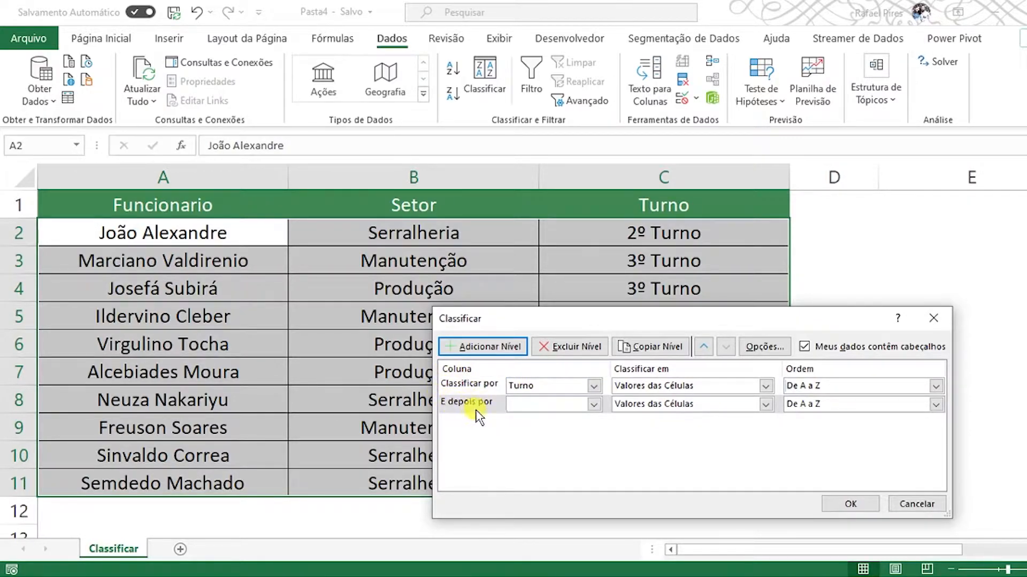
pyautogui.click(594, 405)
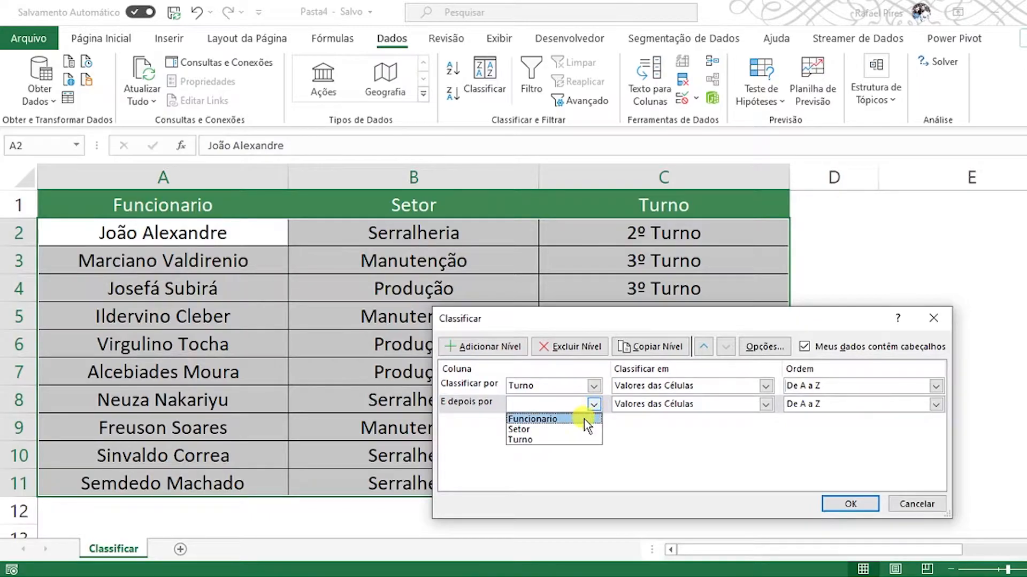
pyautogui.click(584, 419)
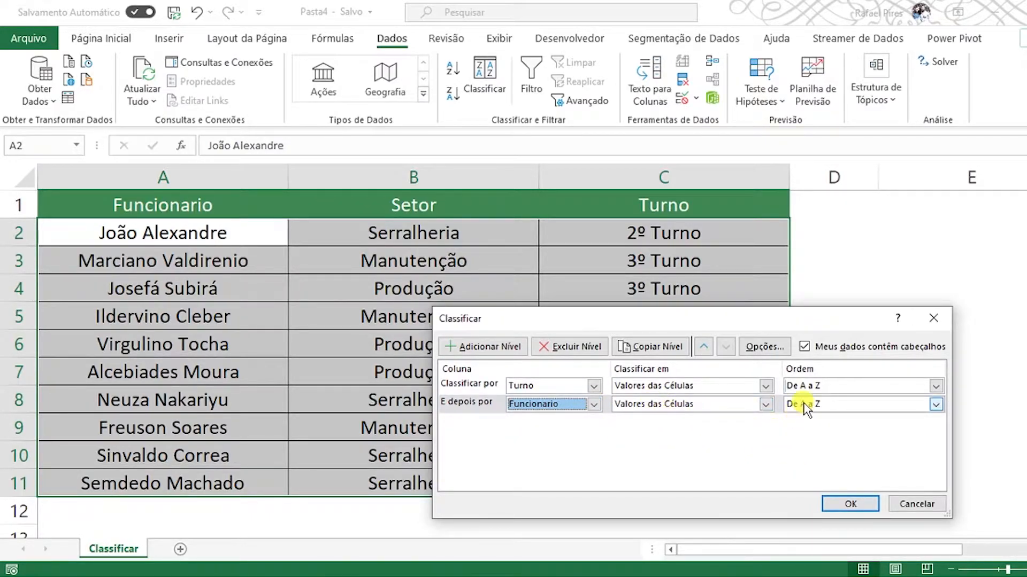
pyautogui.click(858, 502)
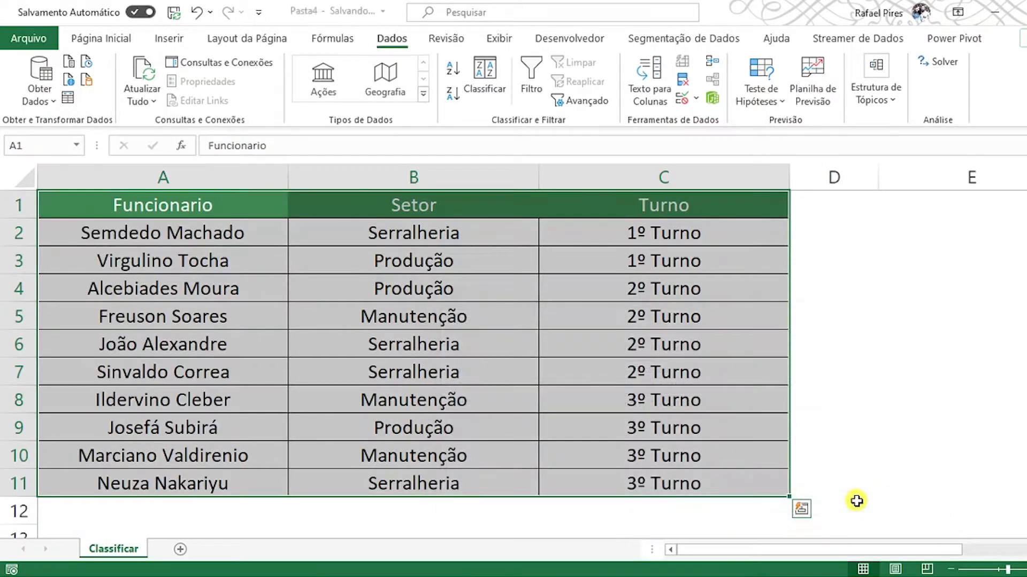
# Step: Examine the sorted table, checking the shift groups in Turno and the employee order within each group
pyautogui.click(772, 443)
pyautogui.click(655, 238)
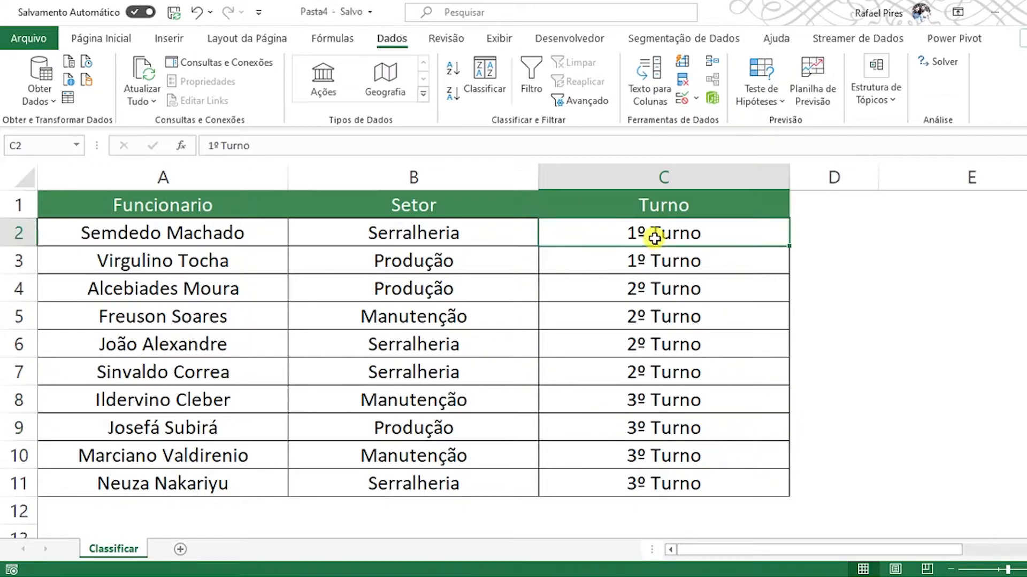
pyautogui.click(157, 239)
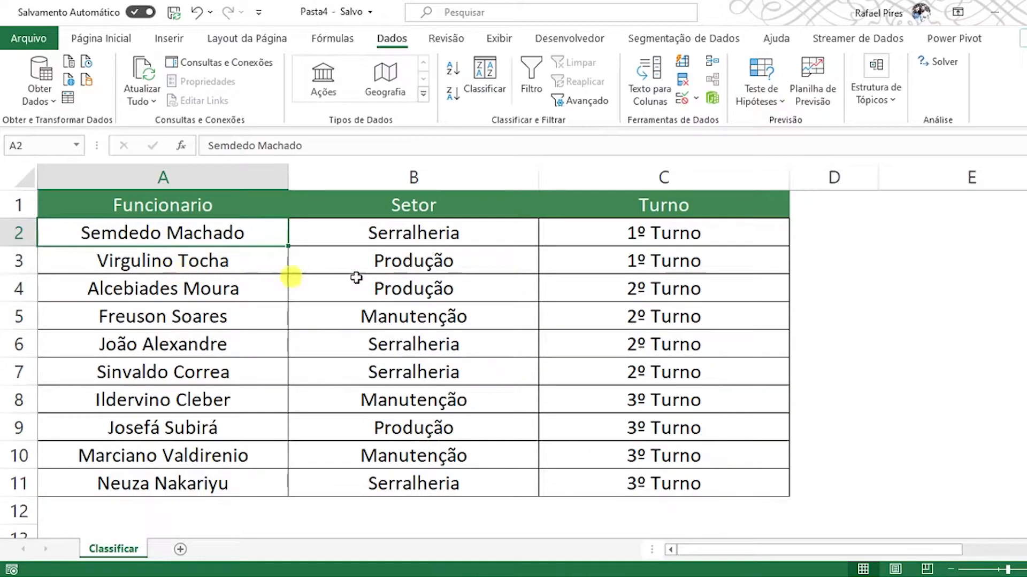
pyautogui.moveTo(630, 234); pyautogui.dragTo(623, 261)
pyautogui.click(94, 250)
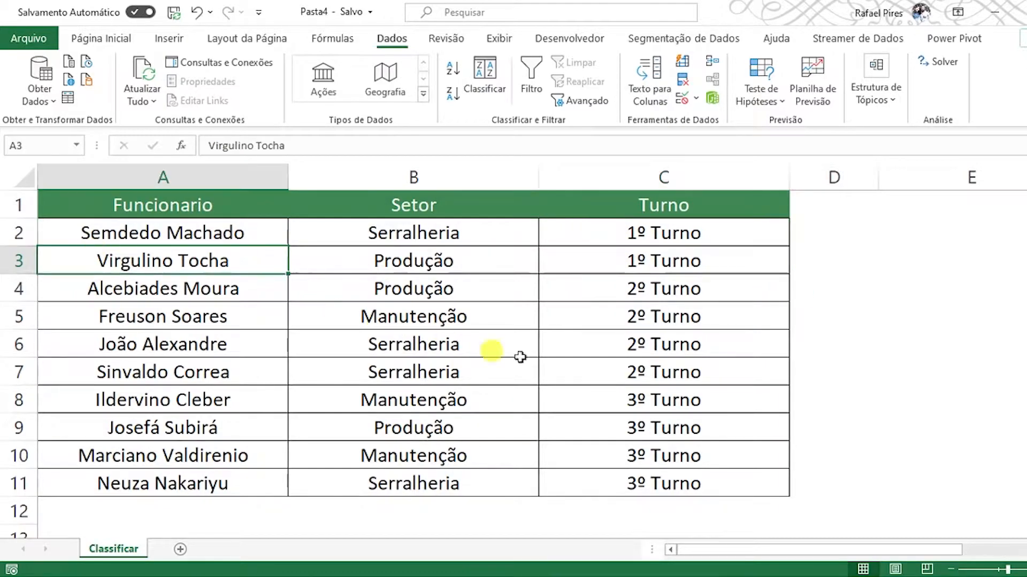
pyautogui.click(682, 289)
pyautogui.moveTo(682, 289); pyautogui.dragTo(683, 368)
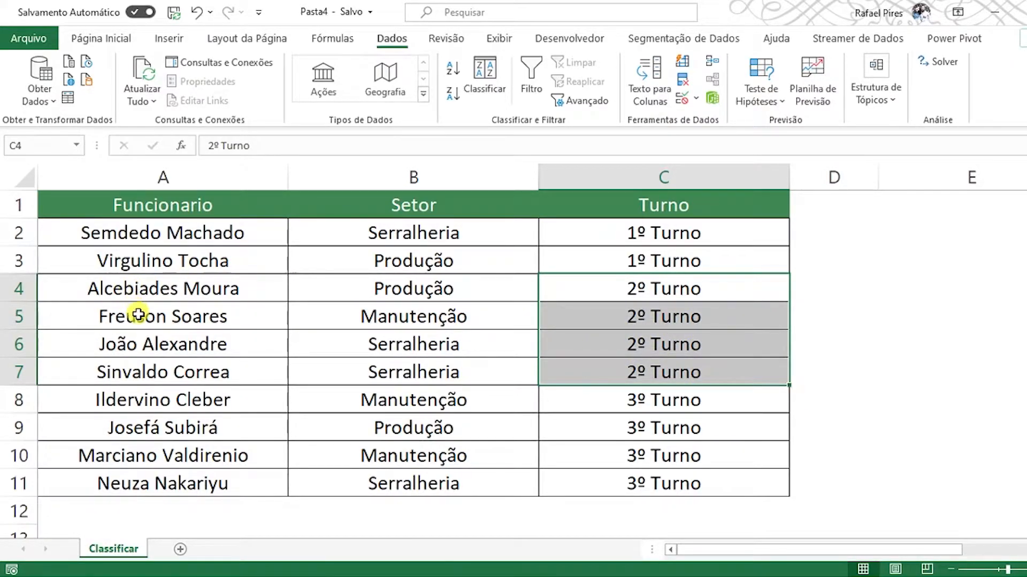
pyautogui.click(164, 372)
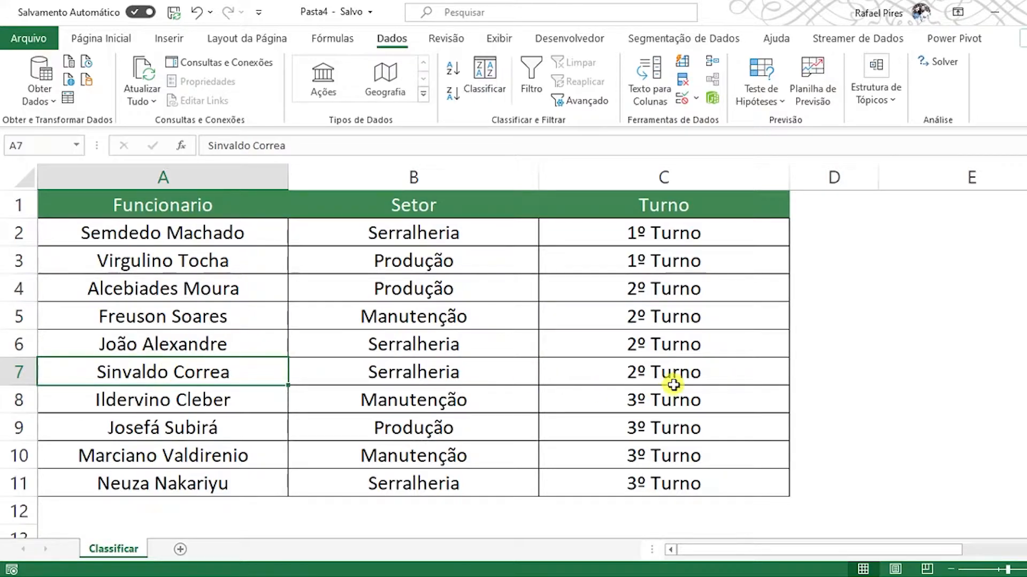
pyautogui.moveTo(668, 403); pyautogui.dragTo(675, 481)
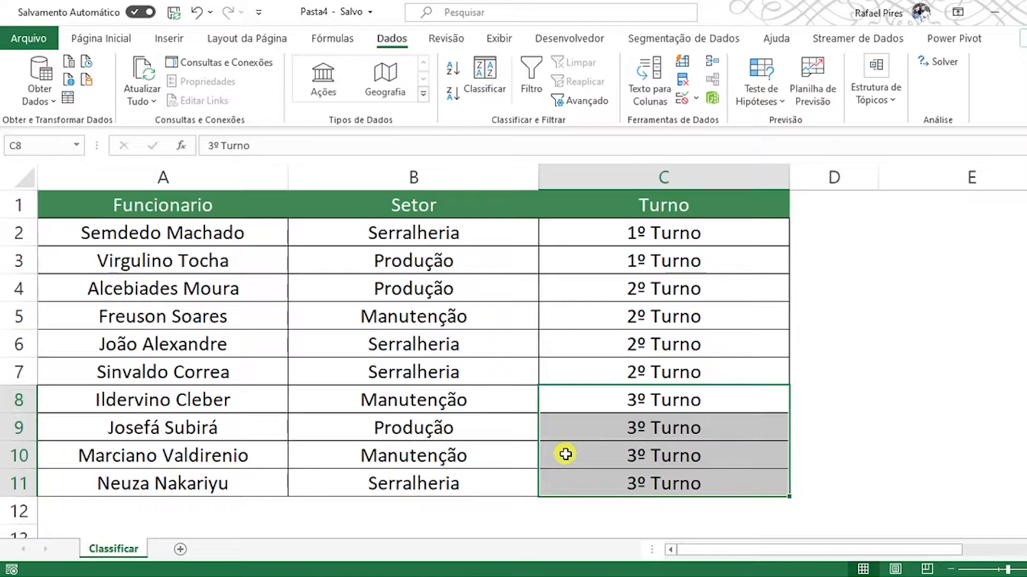
pyautogui.click(422, 375)
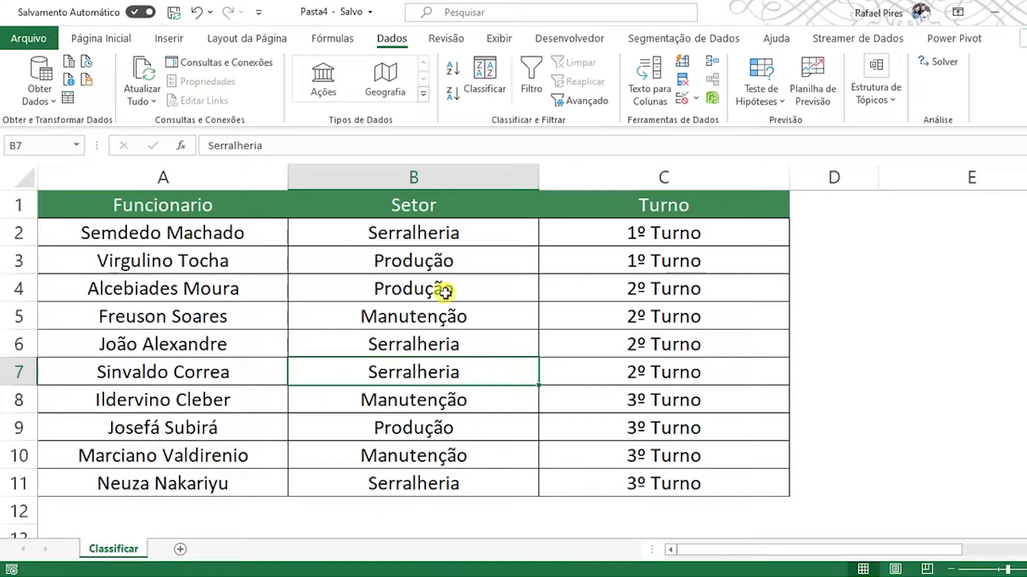
pyautogui.click(86, 43)
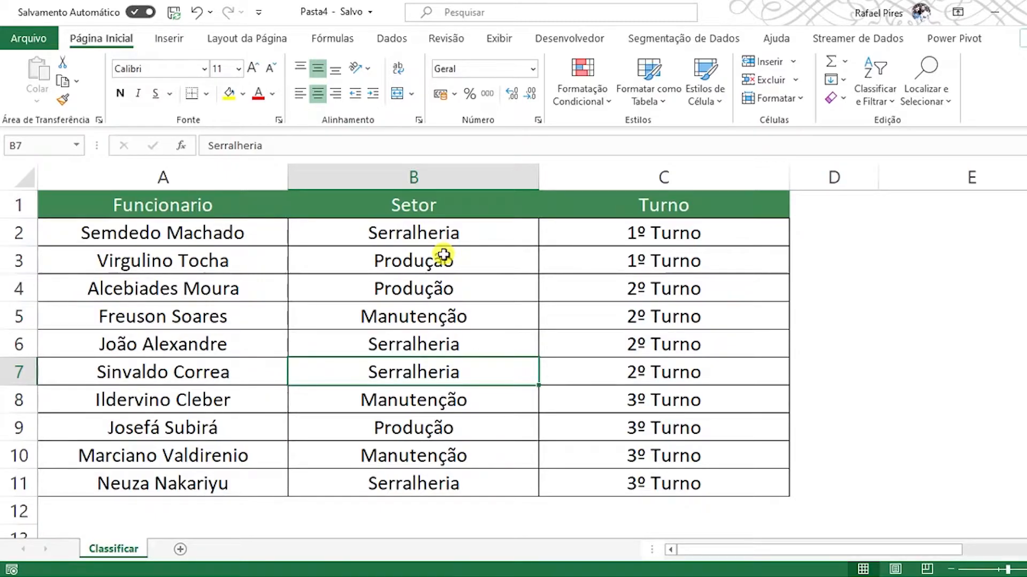
pyautogui.scroll(-3, 455, 268)
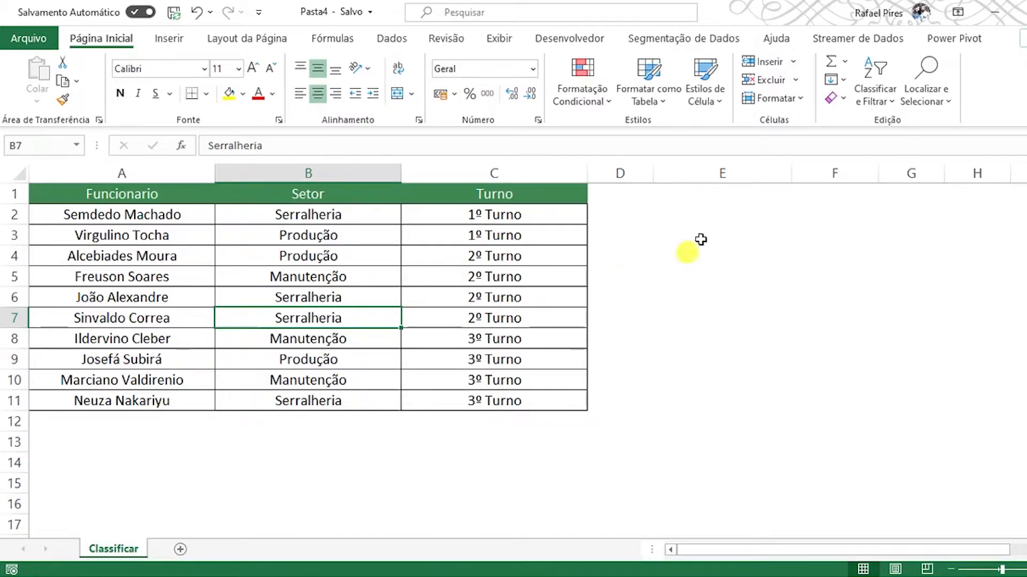
# Step: Give columns E to G the same width of about 14,86
pyautogui.moveTo(724, 173); pyautogui.dragTo(880, 170)
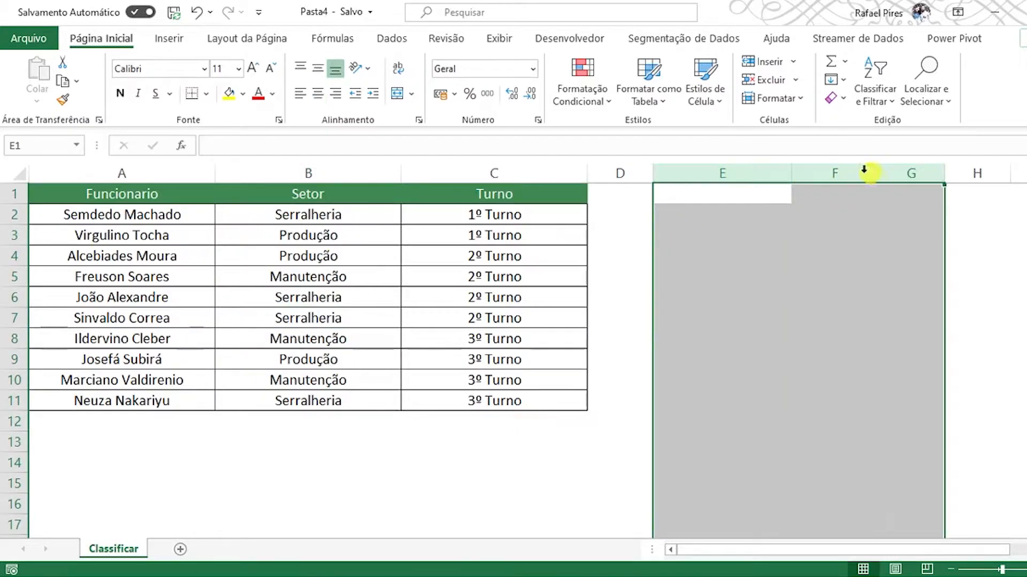
pyautogui.click(793, 170)
pyautogui.moveTo(794, 170); pyautogui.dragTo(766, 171)
pyautogui.click(749, 197)
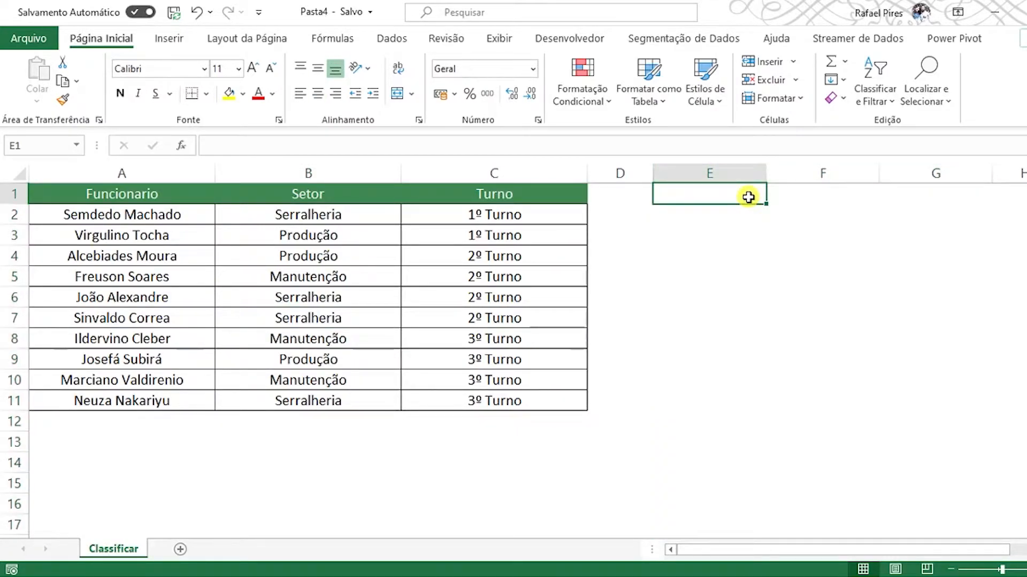
# Step: Begin a CLASSIFICAR formula in E2 with A2:C11 as the array and 3 as the sort index
pyautogui.click(725, 214)
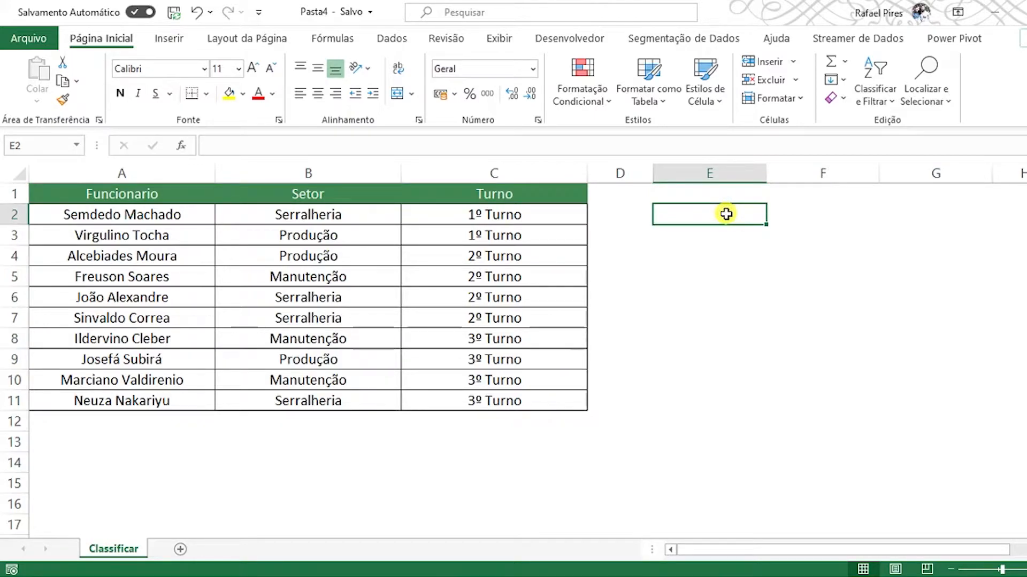
pyautogui.write('=class')
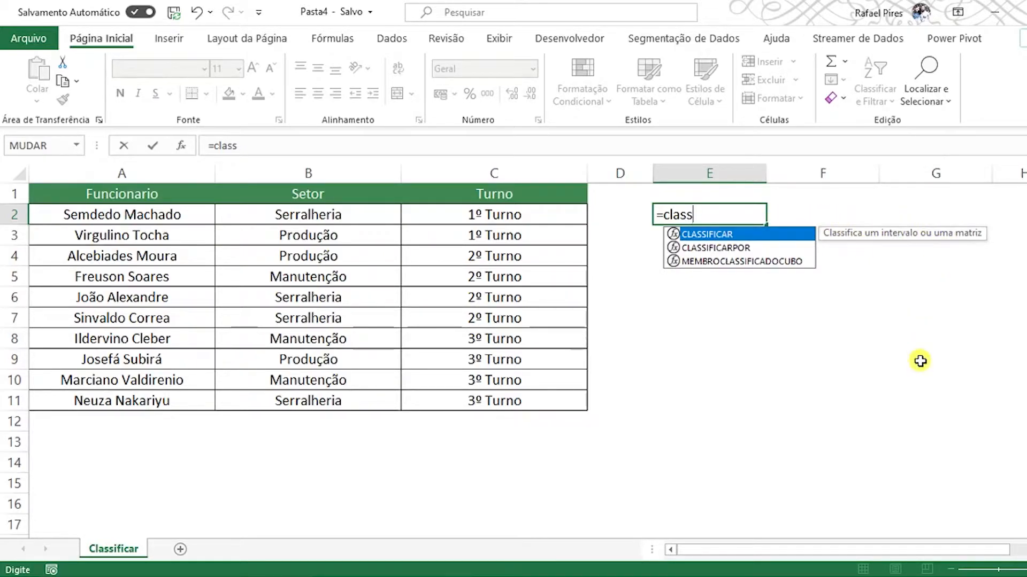
pyautogui.press('Tab')
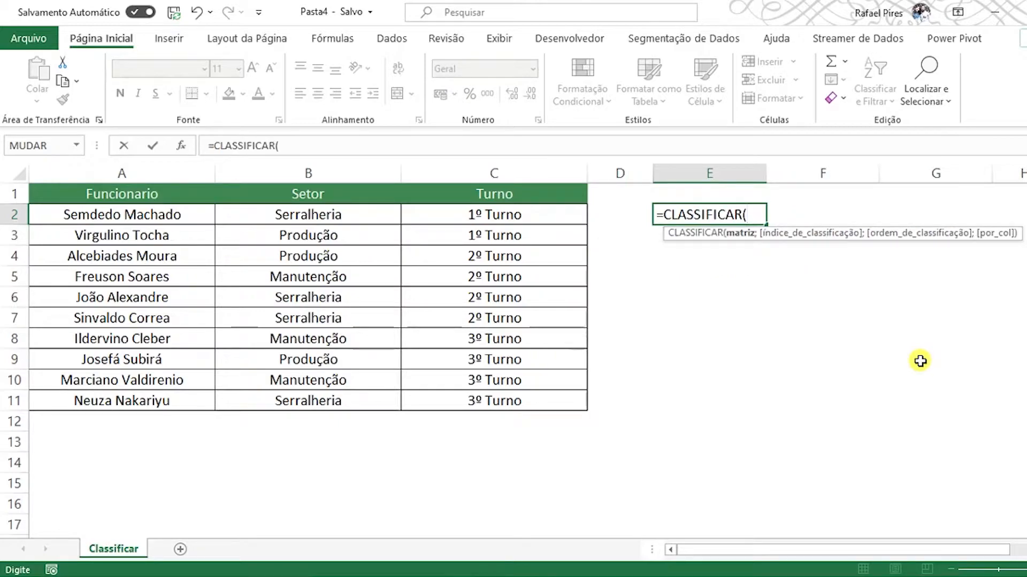
pyautogui.moveTo(667, 233); pyautogui.dragTo(620, 284)
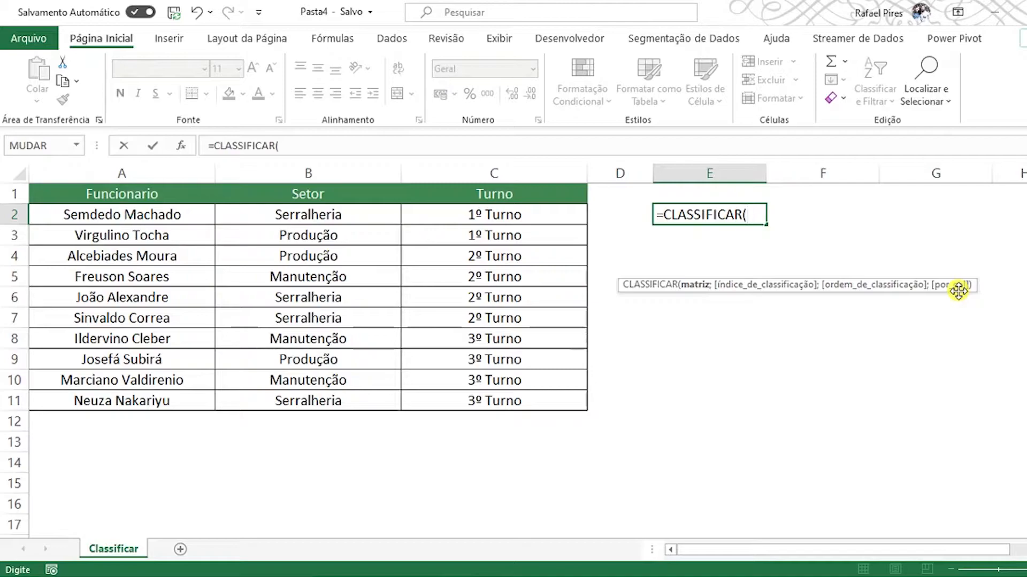
pyautogui.moveTo(121, 214); pyautogui.dragTo(433, 403)
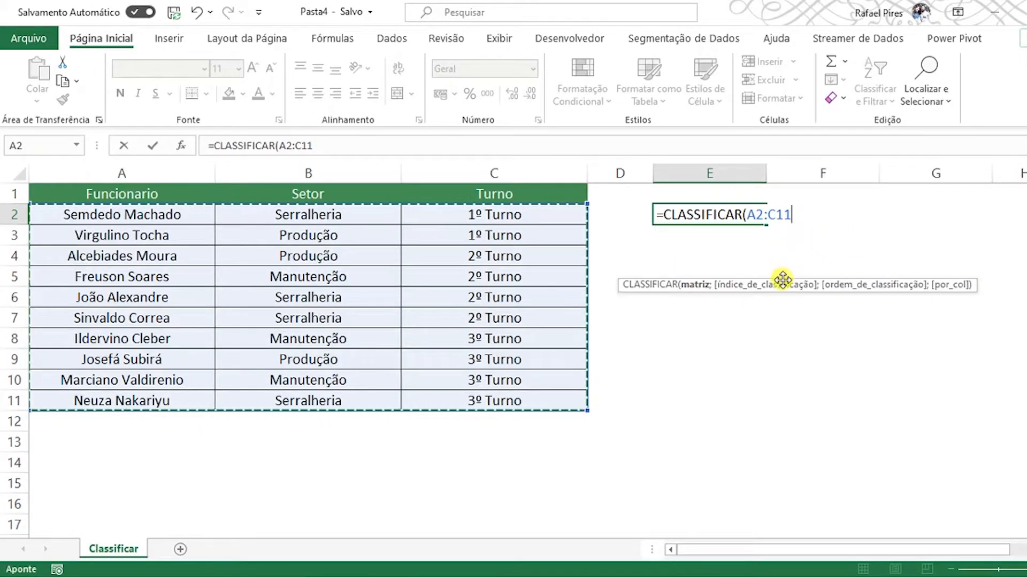
pyautogui.write(';')
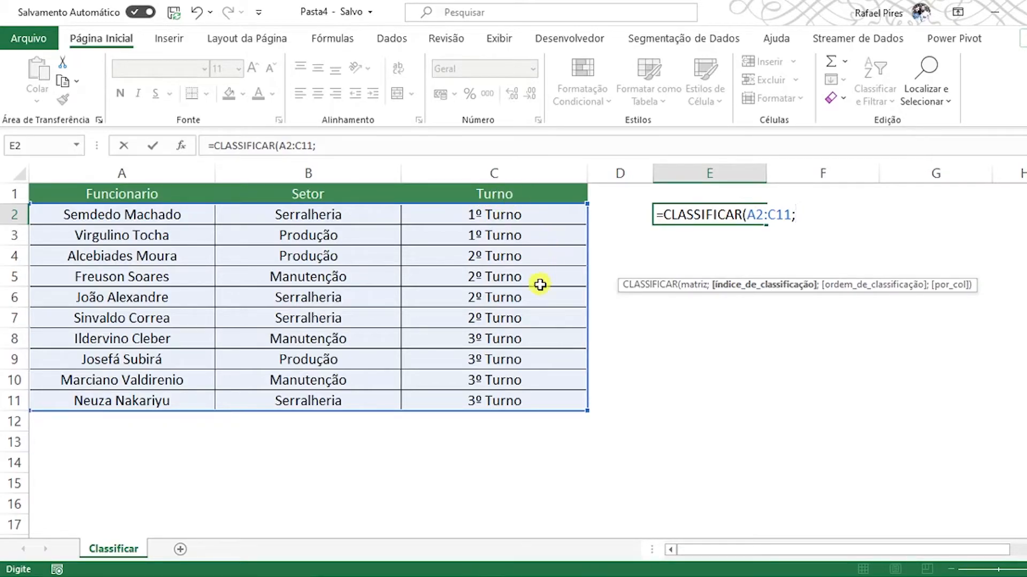
pyautogui.write('3;')
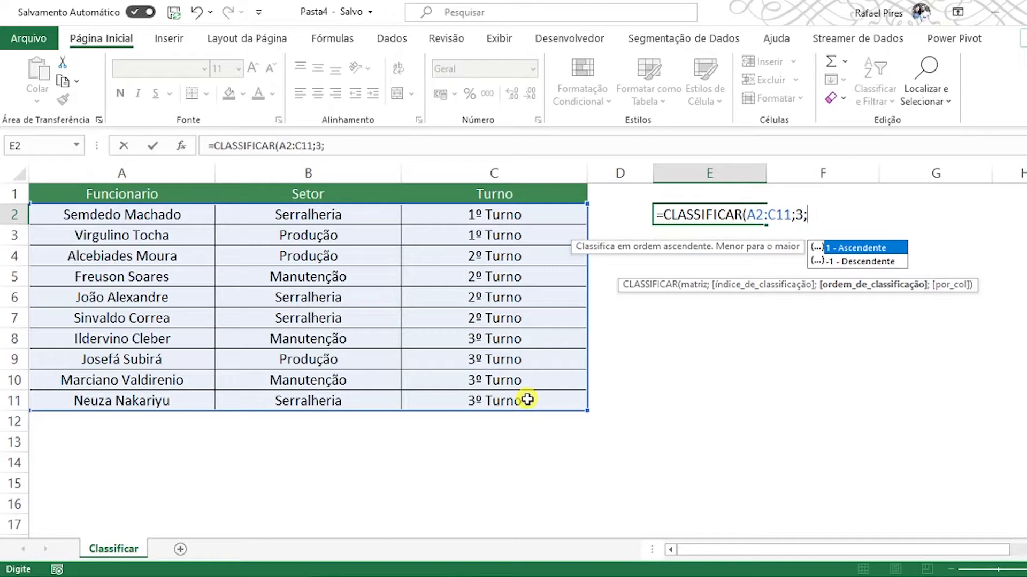
# Step: Set the formula's sort order to 1 (Ascendente) and enter =CLASSIFICAR(A2:C11;3;1) in E2
pyautogui.doubleClick(835, 247)
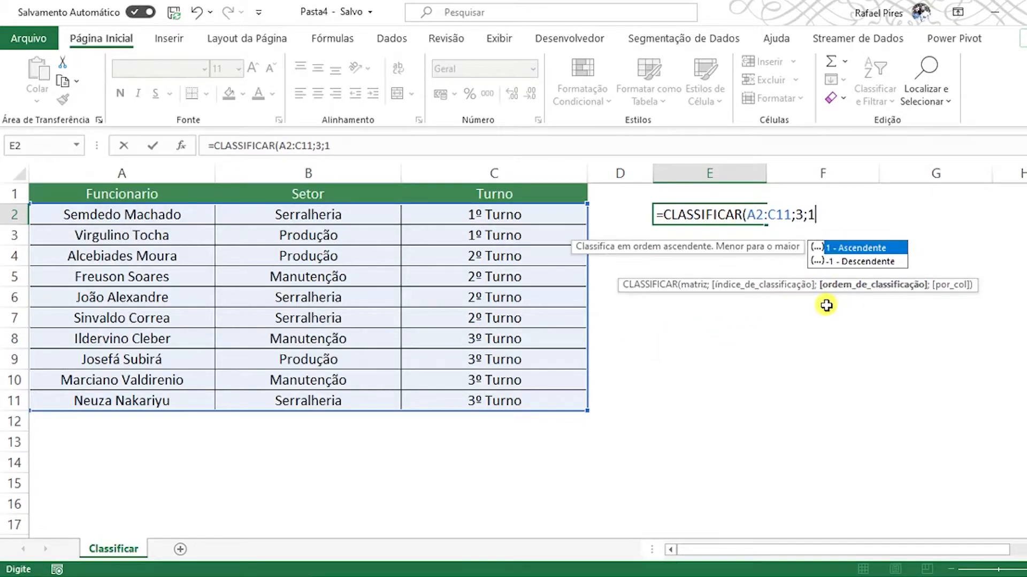
pyautogui.press('BackSpace')
pyautogui.write('-1')
pyautogui.press('BackSpace')
pyautogui.press('BackSpace')
pyautogui.write('1)')
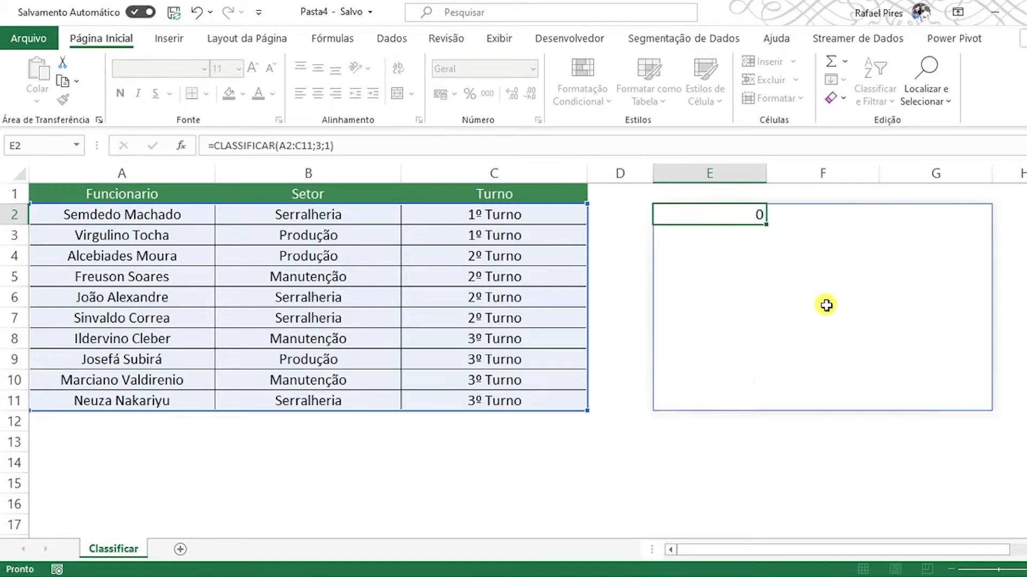
pyautogui.press('Return')
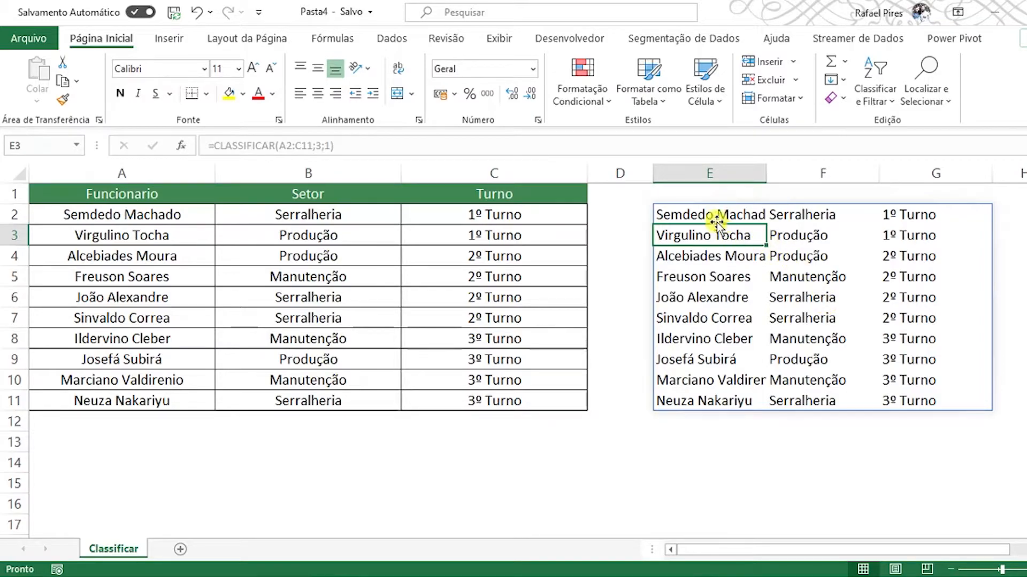
# Step: Fit the width of column E to the employee names in the formula result
pyautogui.moveTo(705, 211); pyautogui.dragTo(914, 400)
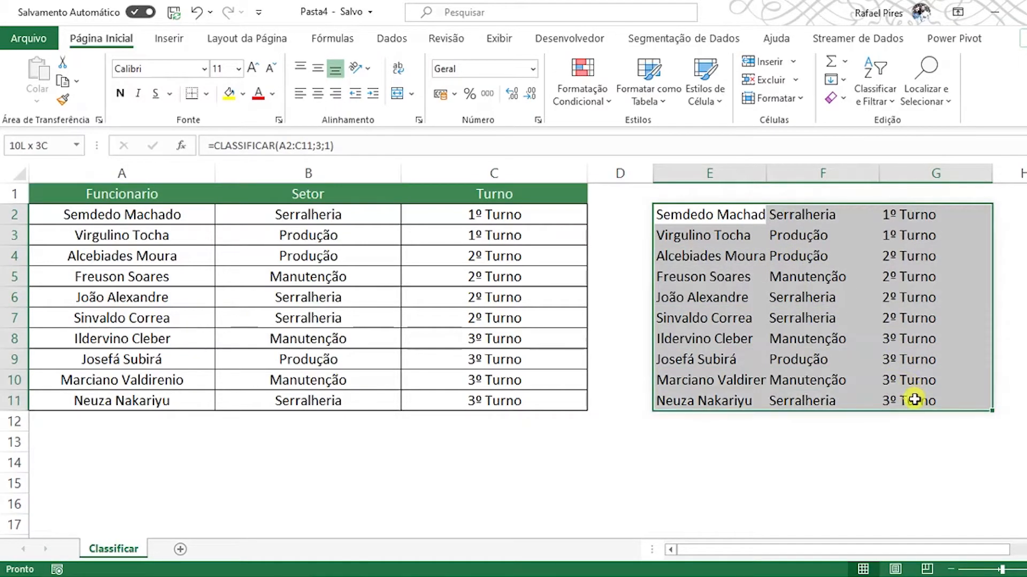
pyautogui.moveTo(764, 176); pyautogui.dragTo(765, 177)
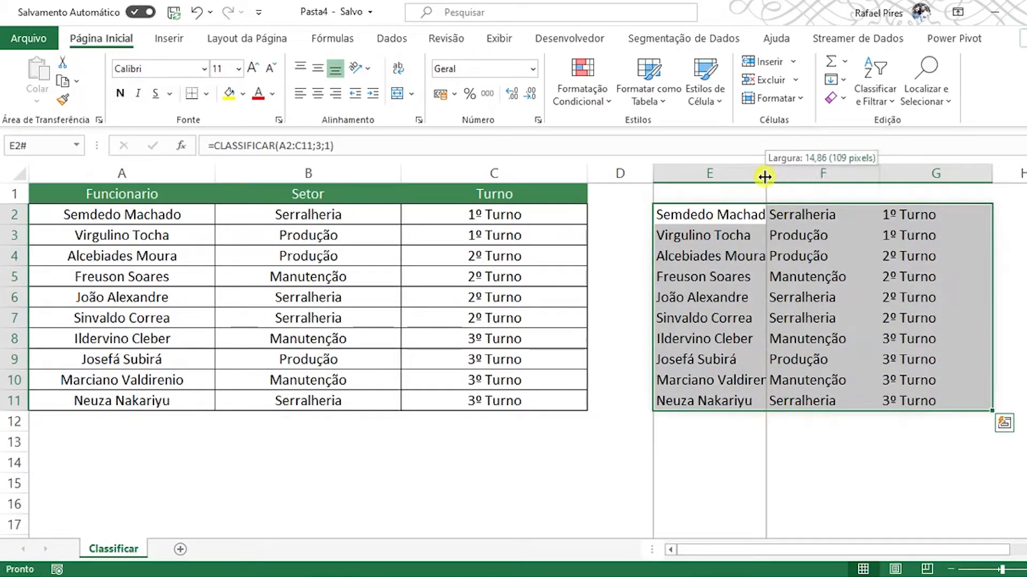
pyautogui.doubleClick(765, 176)
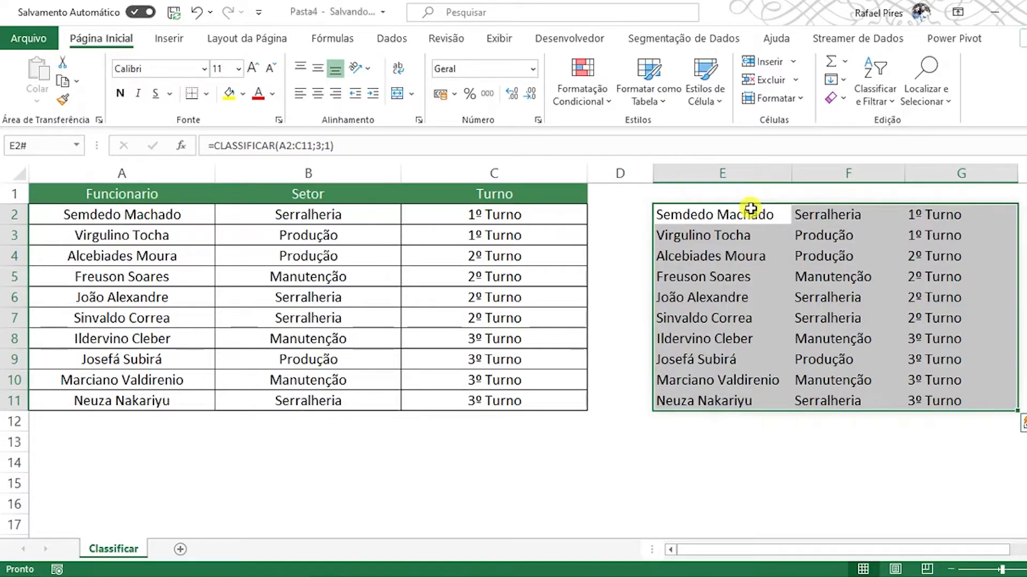
# Step: Change the sort index in the E2 CLASSIFICAR formula to 1 so that it sorts by Funcionario
pyautogui.click(750, 209)
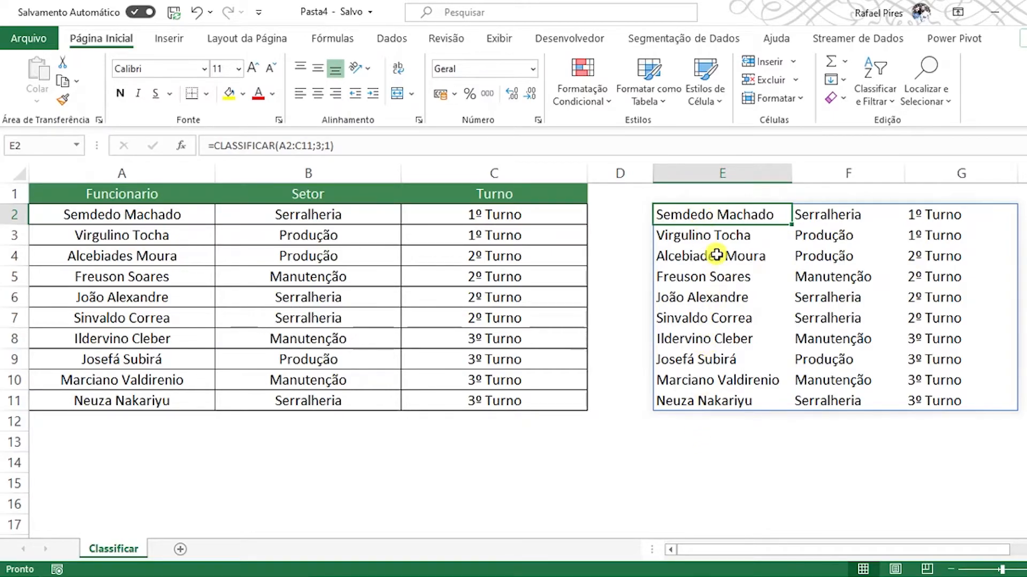
pyautogui.doubleClick(717, 216)
pyautogui.click(790, 214)
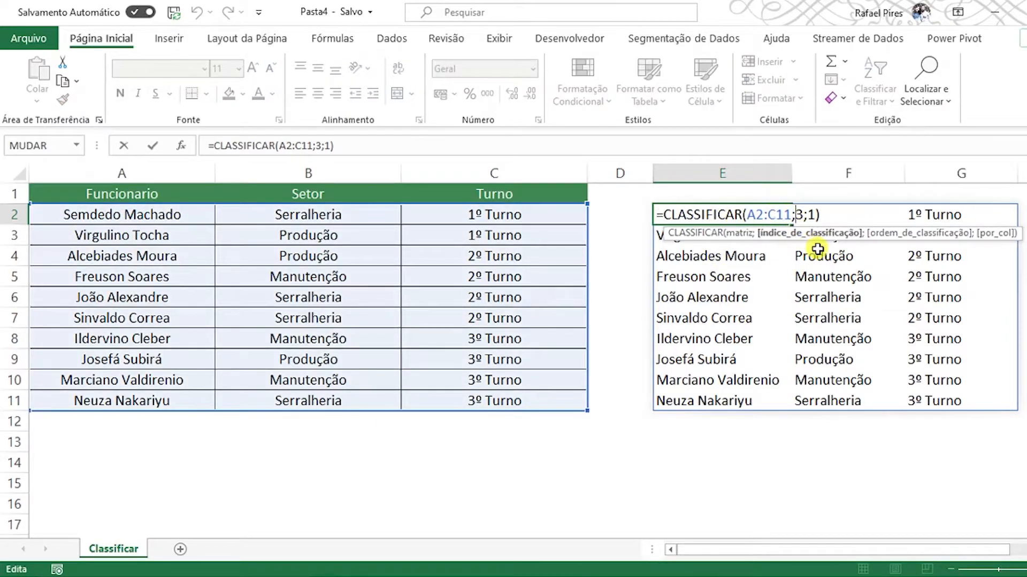
pyautogui.press('Delete')
pyautogui.write('1')
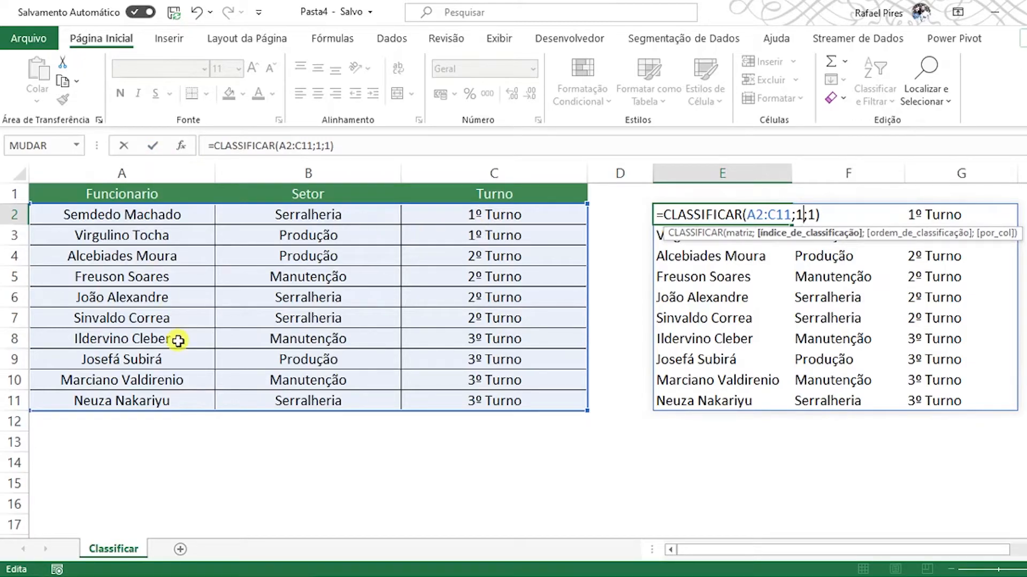
pyautogui.press('Return')
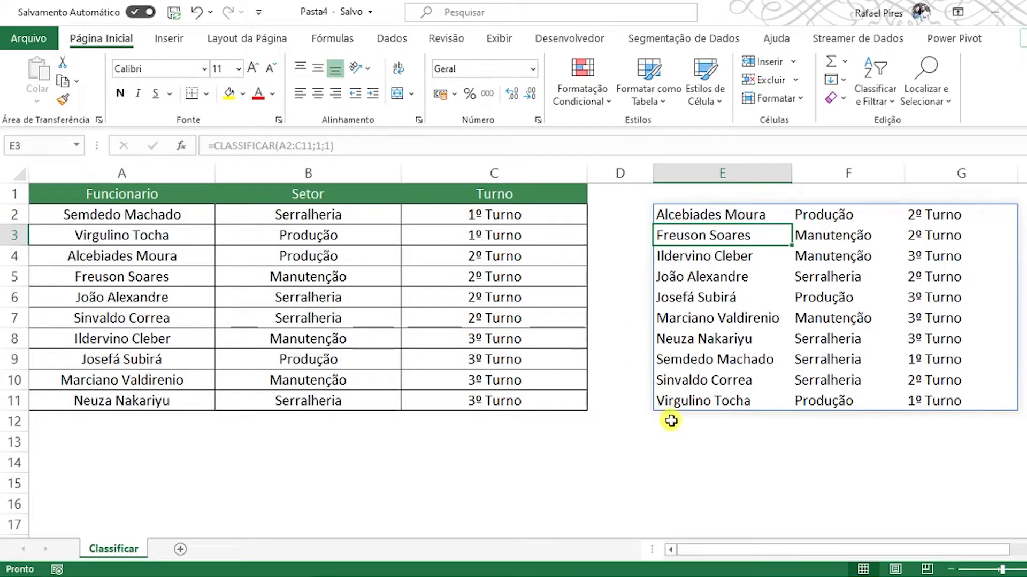
# Step: Delete the formula in E2 and begin a CLASSIFICARPOR formula there with A2:C11 as the array
pyautogui.click(671, 215)
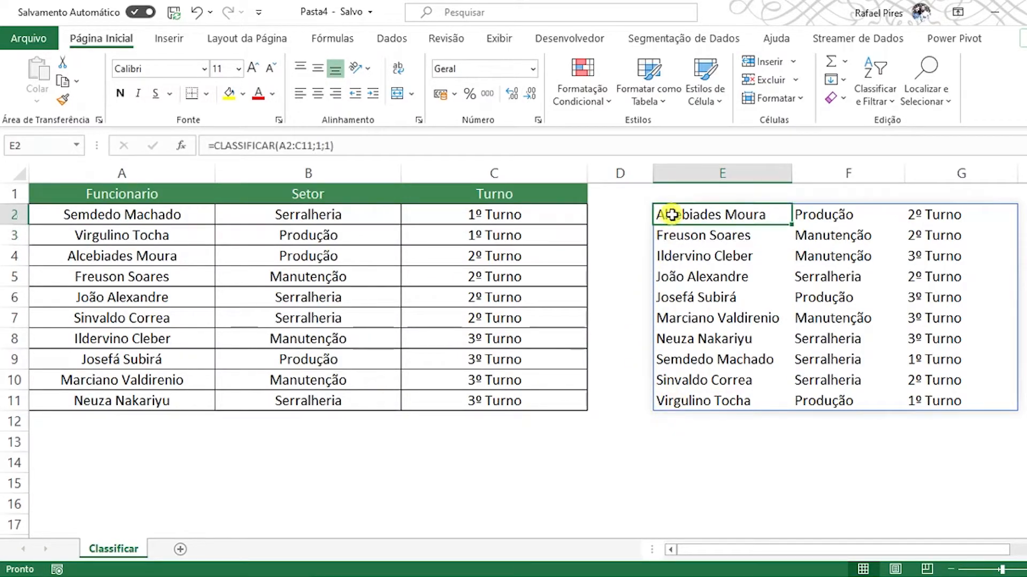
pyautogui.press('Delete')
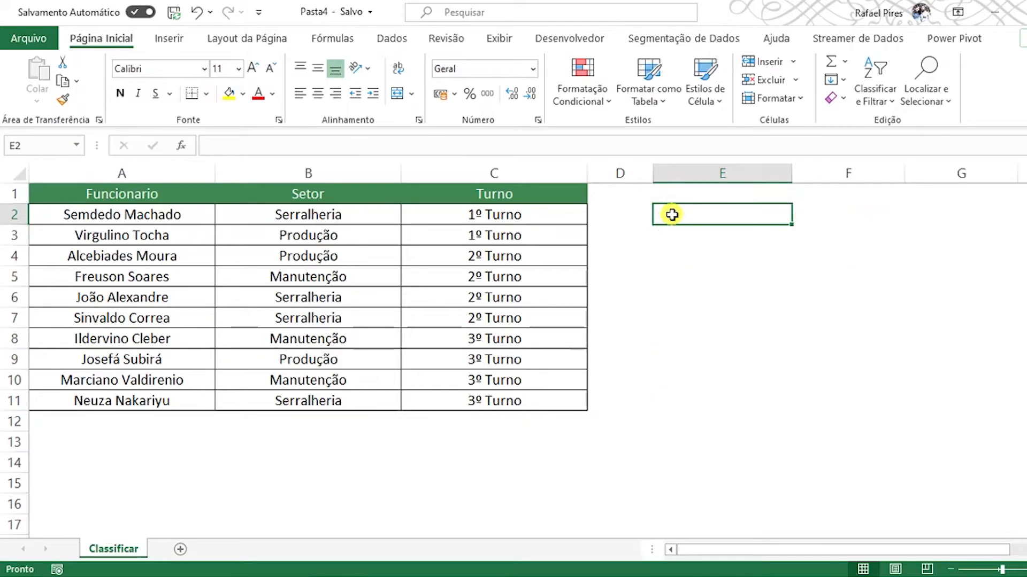
pyautogui.write('=classifica')
pyautogui.press('Down')
pyautogui.press('Tab')
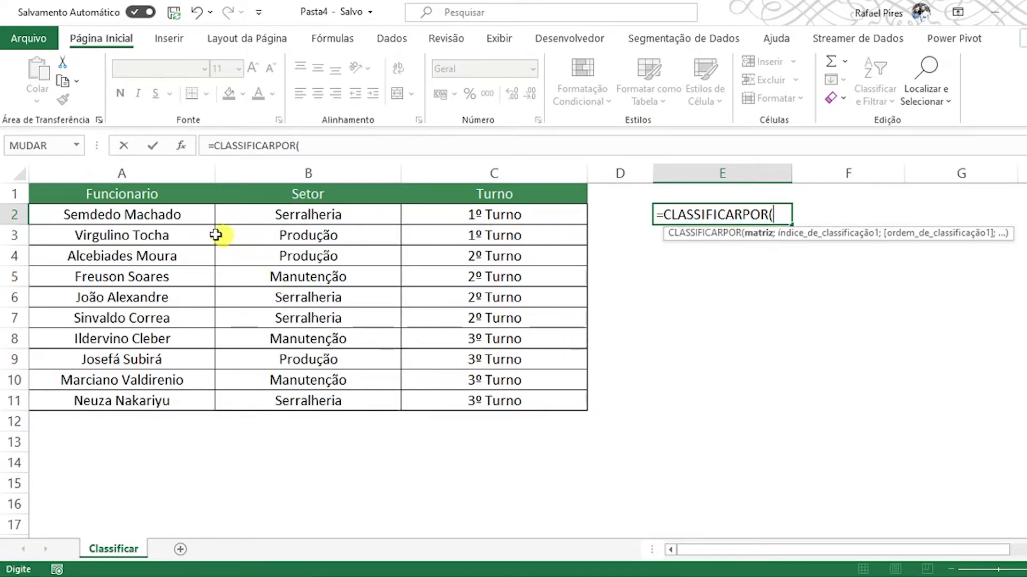
pyautogui.moveTo(165, 215); pyautogui.dragTo(419, 397)
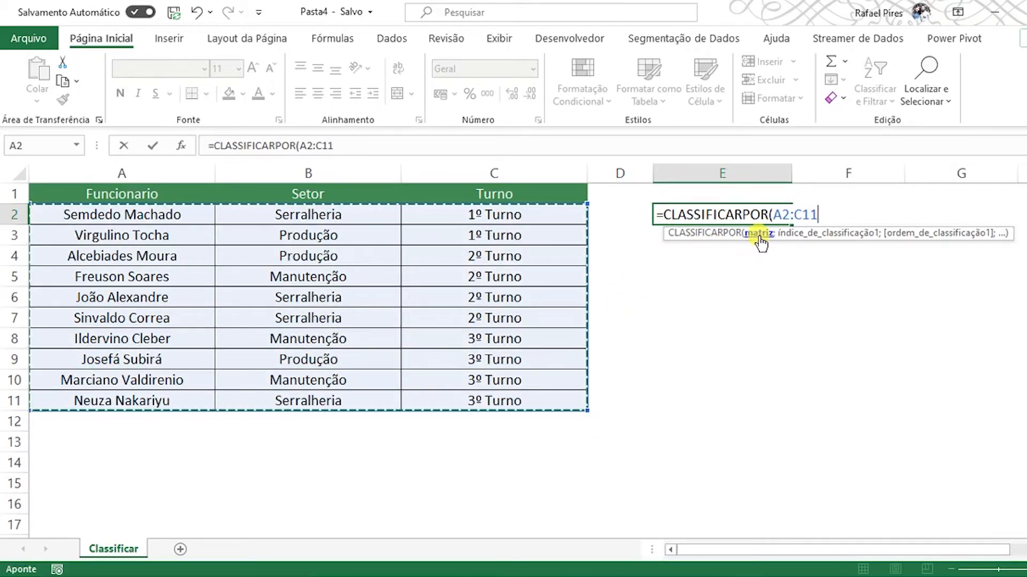
pyautogui.write(';')
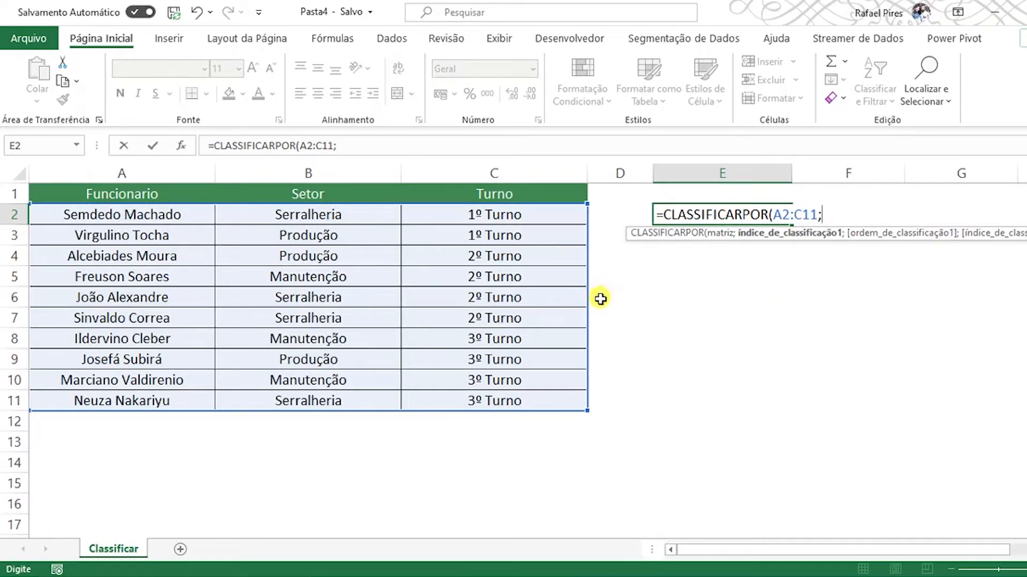
# Step: Add the Turno range C2:C11 as the first sort key in ascending order (1)
pyautogui.moveTo(496, 214); pyautogui.dragTo(491, 405)
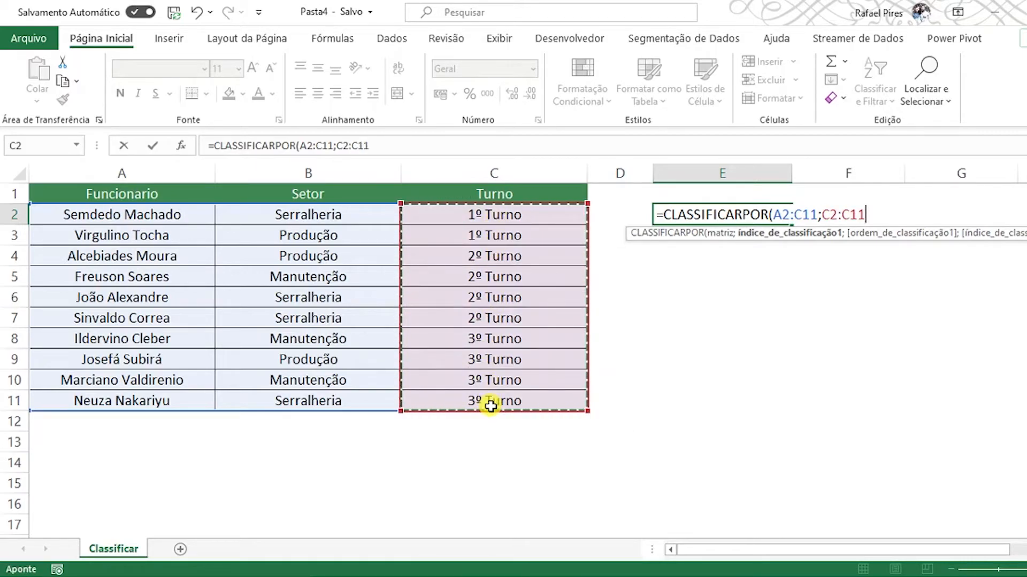
pyautogui.write(';')
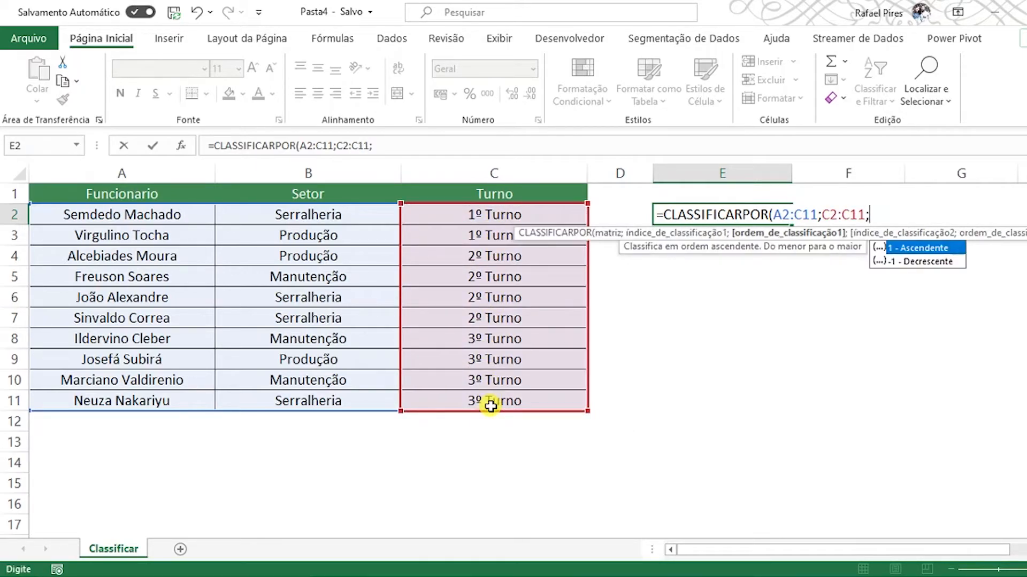
pyautogui.doubleClick(909, 249)
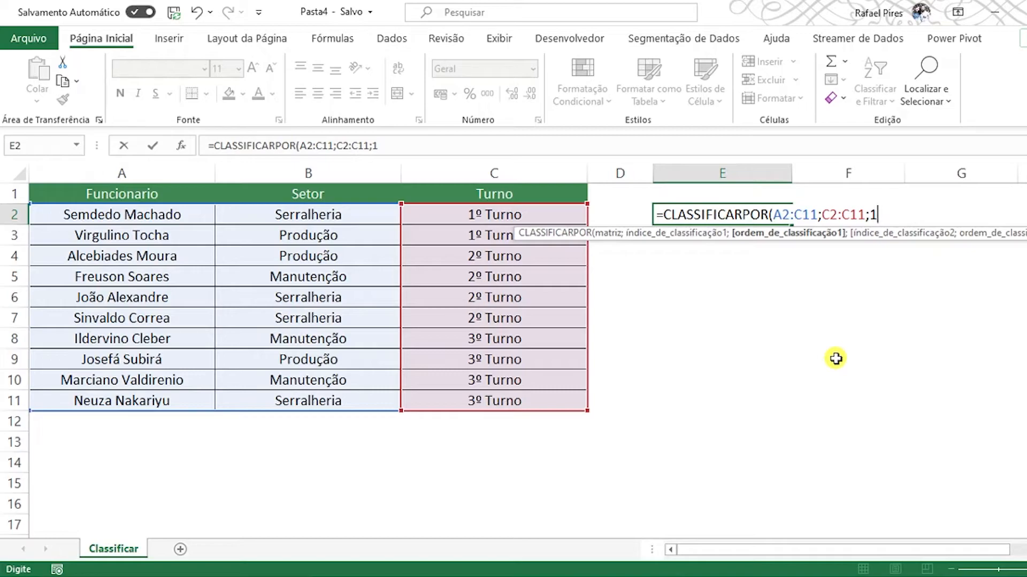
pyautogui.write(';')
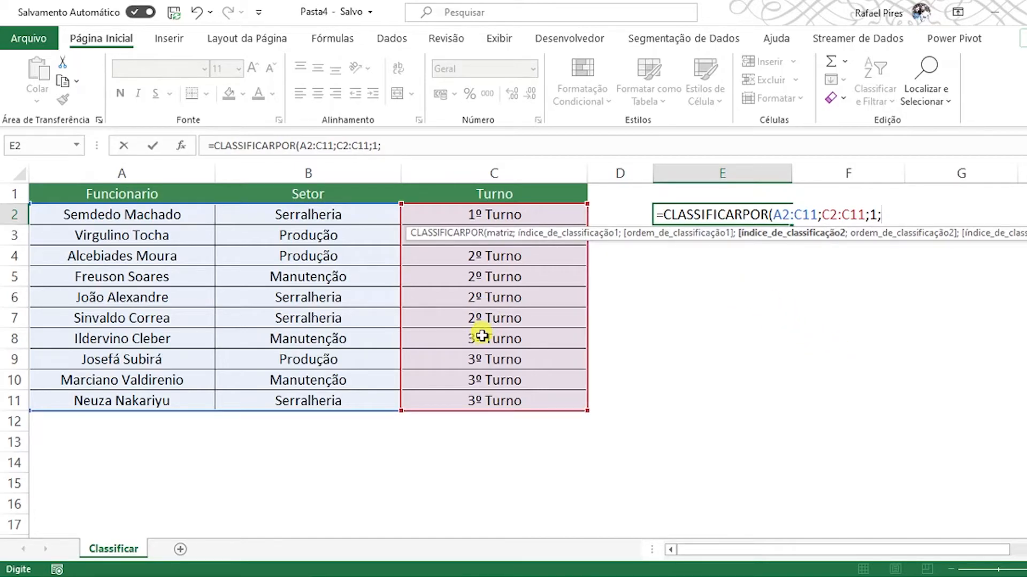
# Step: Add the Funcionario range A2:A11 as the second sort key in ascending order (1) and enter the formula
pyautogui.moveTo(178, 212); pyautogui.dragTo(174, 394)
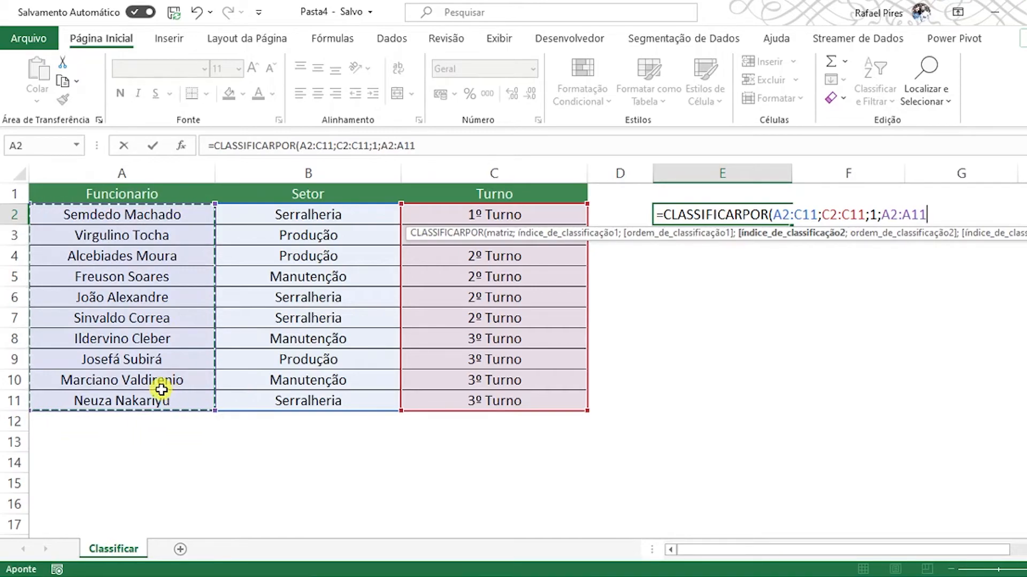
pyautogui.write(';1')
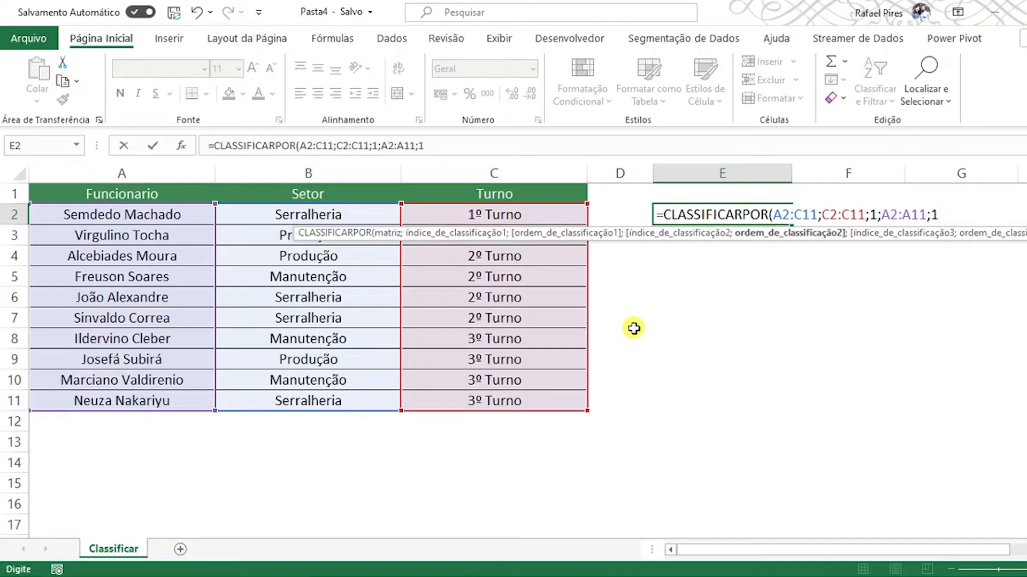
pyautogui.write(')')
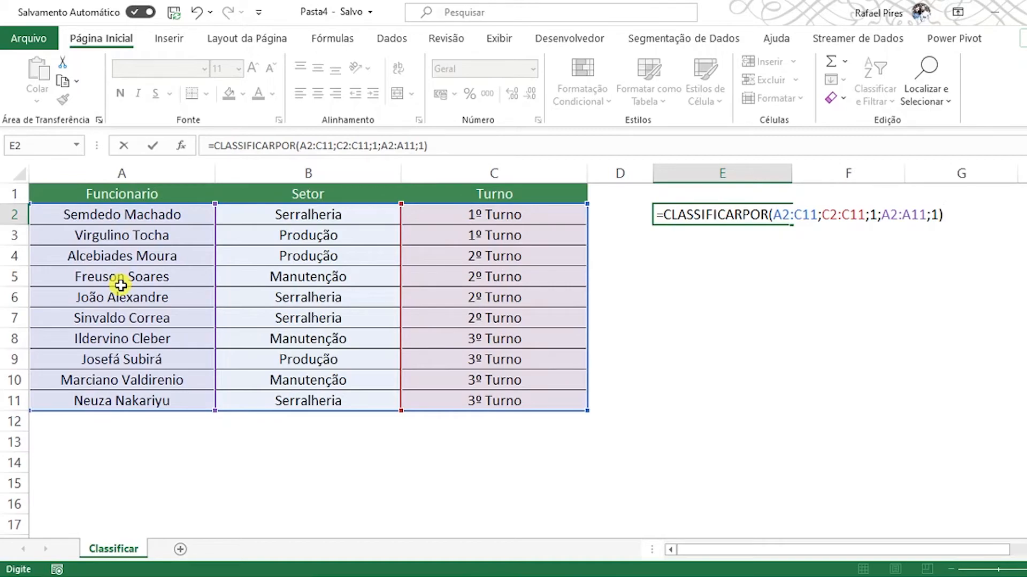
pyautogui.press('Return')
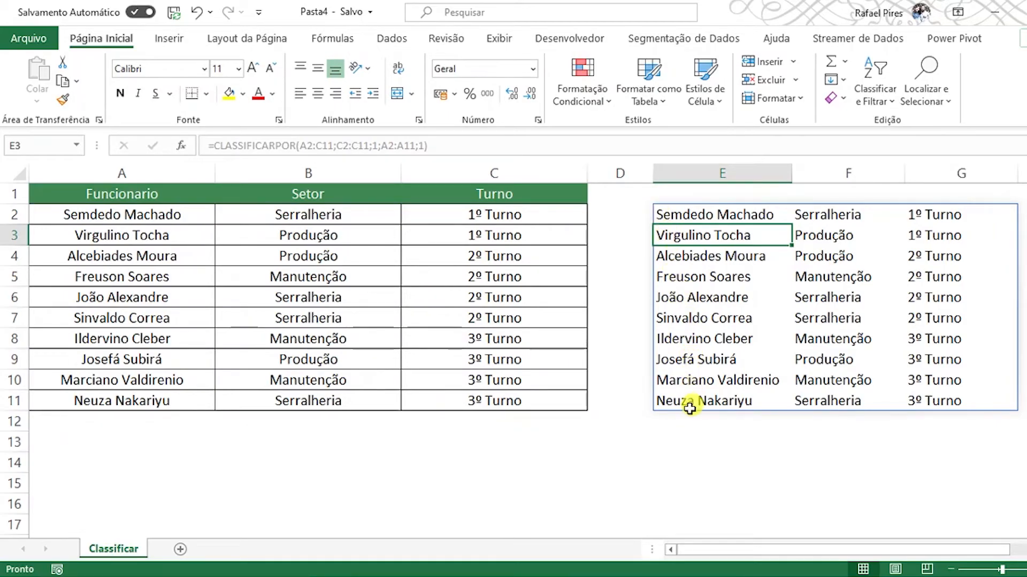
# Step: Examine the formula result in E2:G11, checking the shift groups in column G and the employee order within each group in column E
pyautogui.click(932, 216)
pyautogui.click(935, 236)
pyautogui.click(935, 214)
pyautogui.click(940, 238)
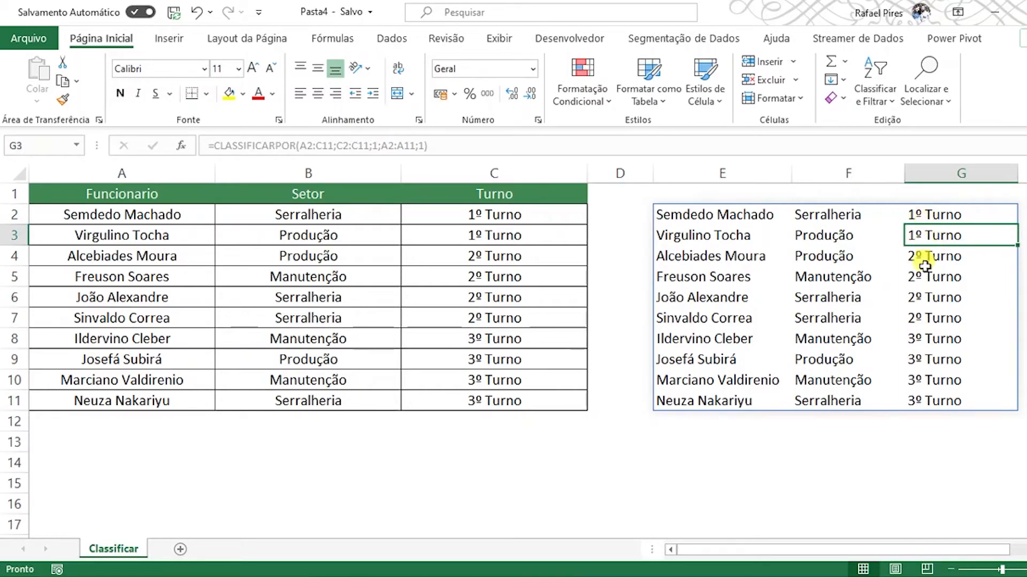
pyautogui.click(683, 214)
pyautogui.click(684, 235)
pyautogui.click(688, 257)
pyautogui.click(694, 270)
pyautogui.click(694, 298)
pyautogui.click(689, 319)
pyautogui.click(693, 342)
pyautogui.click(695, 360)
pyautogui.click(700, 381)
pyautogui.click(703, 400)
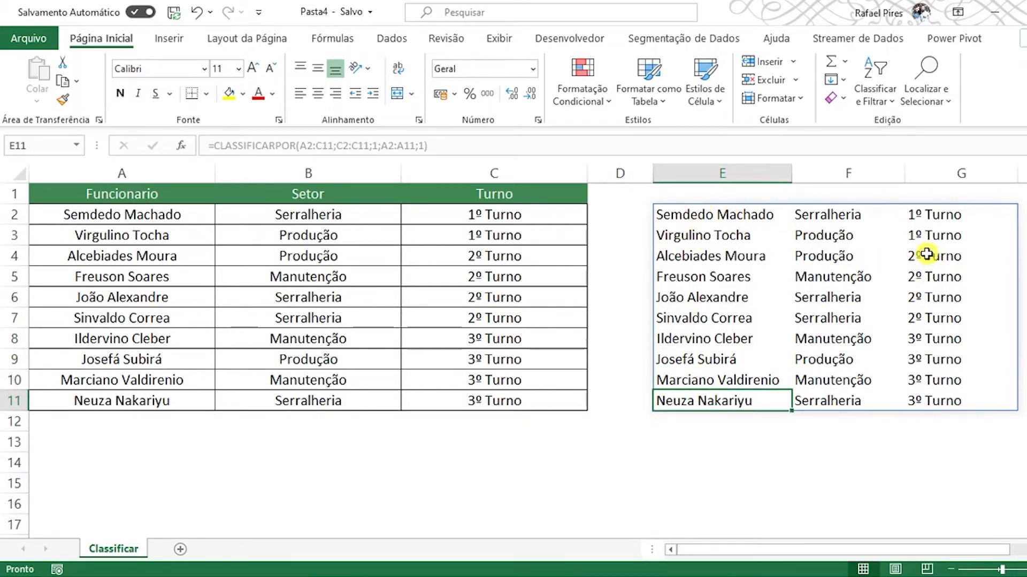
pyautogui.moveTo(932, 257); pyautogui.dragTo(926, 319)
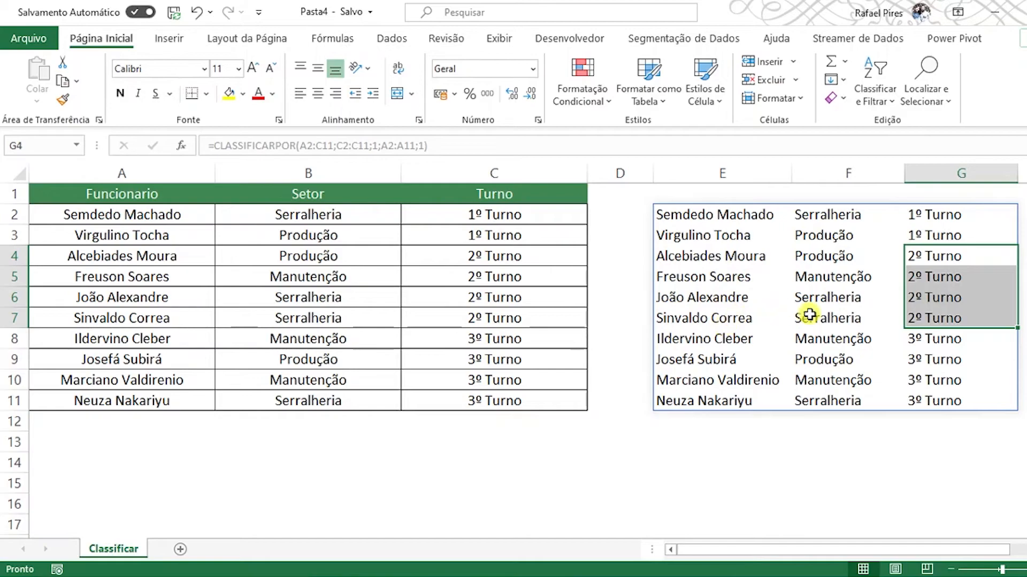
pyautogui.moveTo(935, 339); pyautogui.dragTo(932, 403)
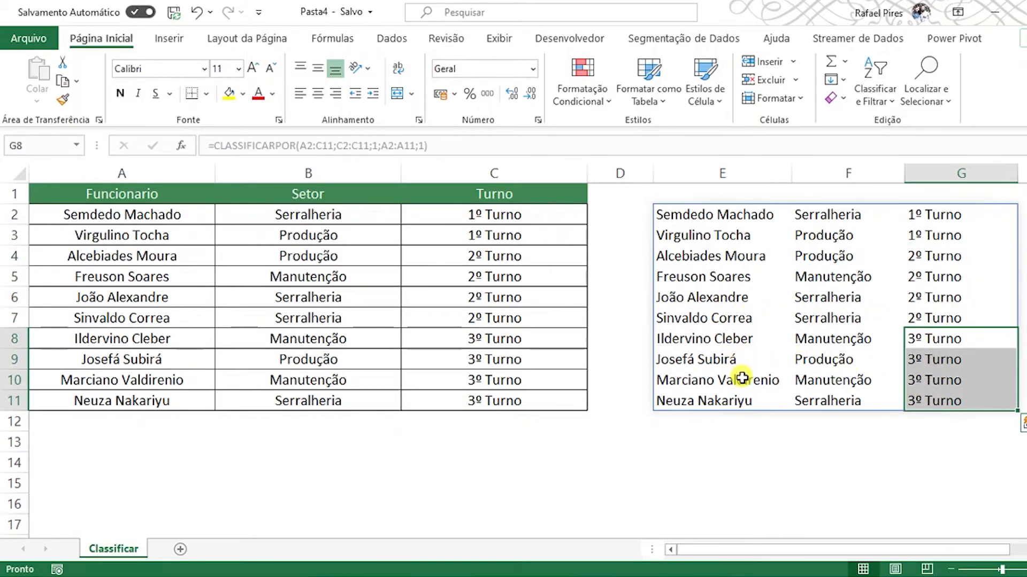
pyautogui.click(716, 399)
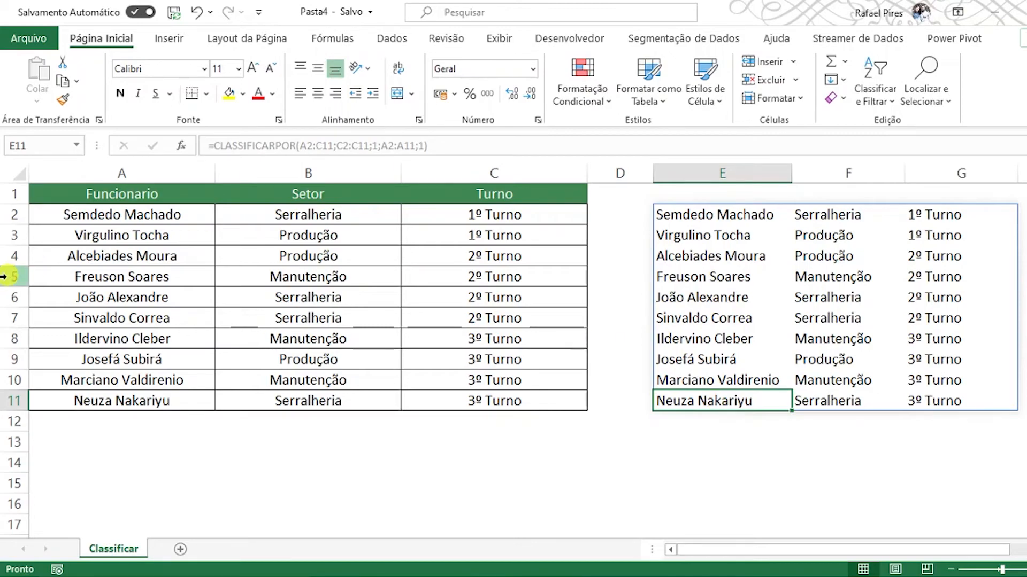
# Step: Replace the first letter of the employee name in A9 with f
pyautogui.click(85, 357)
pyautogui.doubleClick(86, 359)
pyautogui.press('BackSpace')
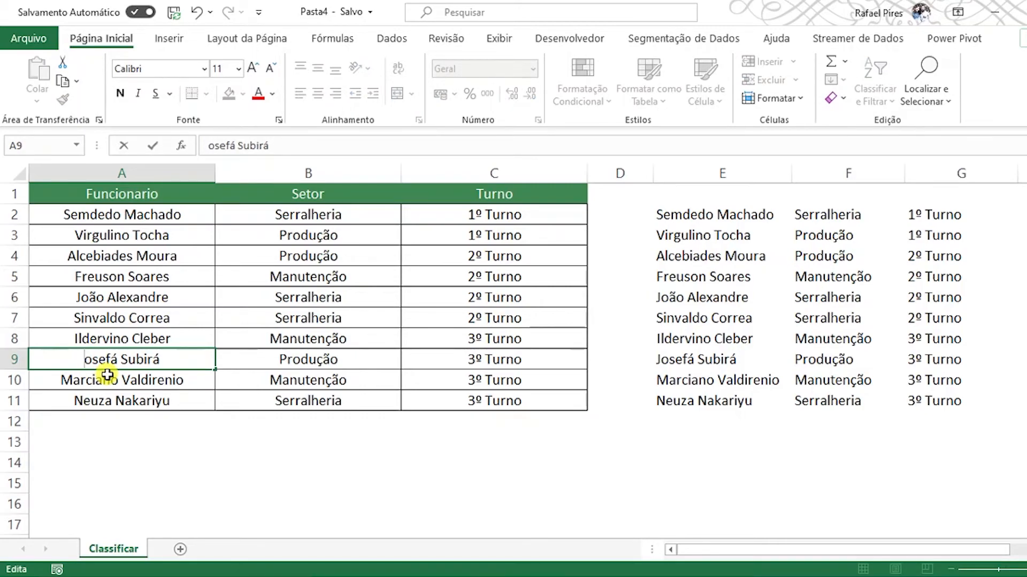
pyautogui.write('f')
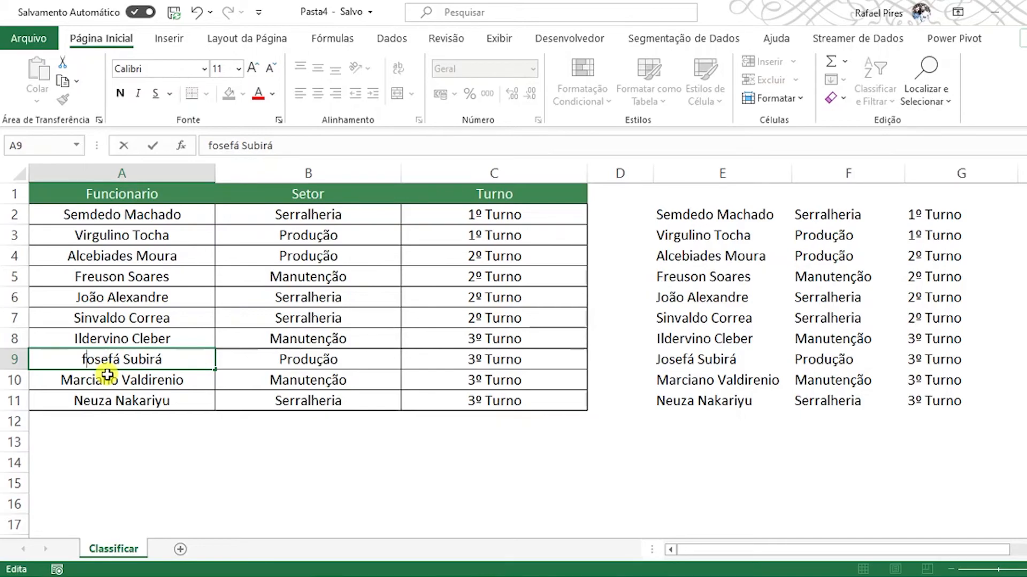
pyautogui.press('Return')
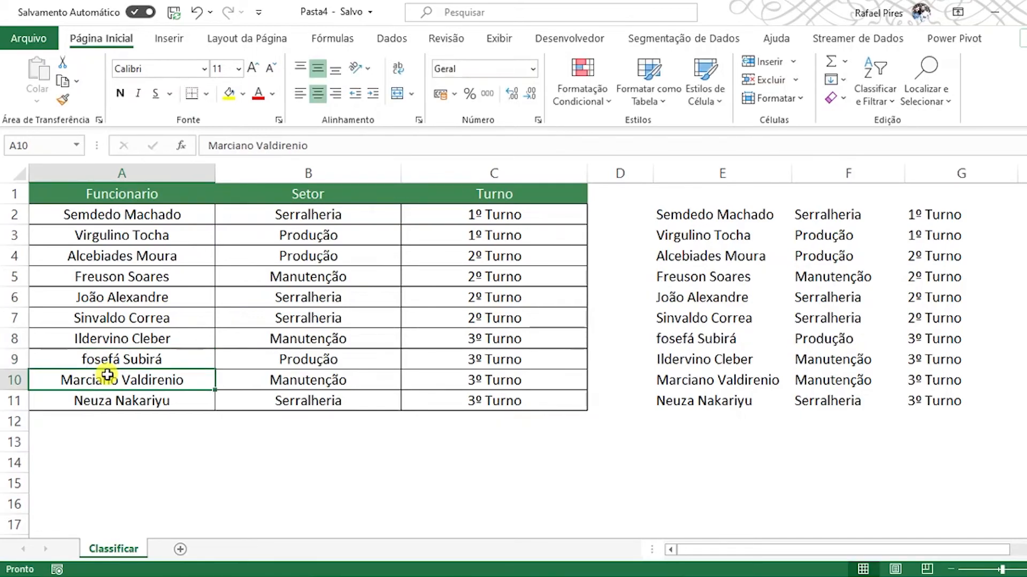